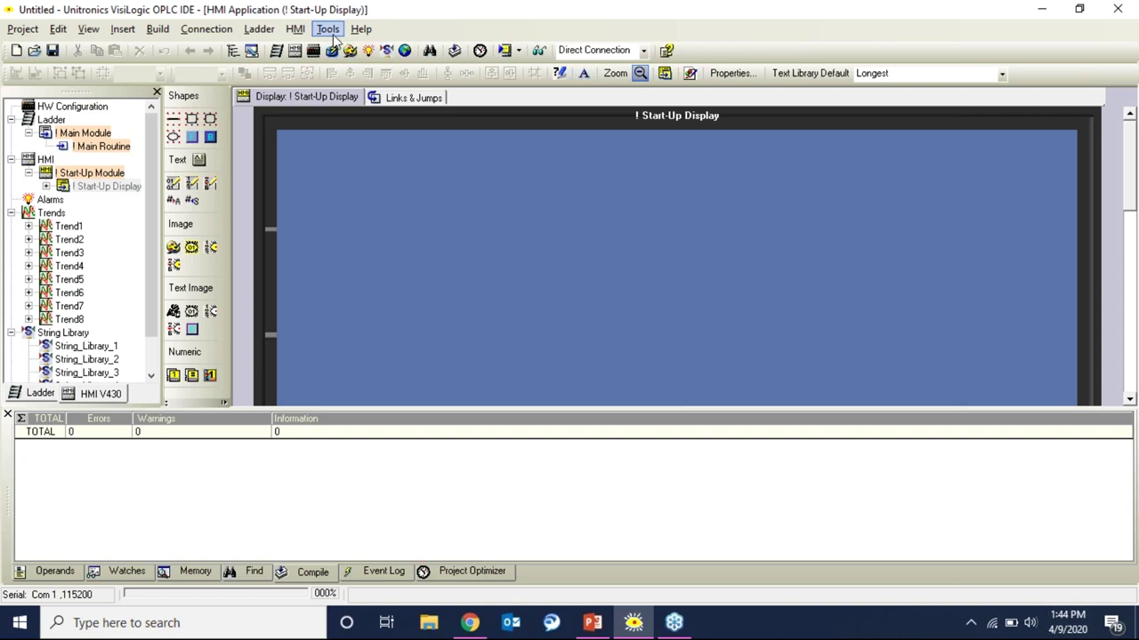
Step: Look over the available tools, check the software version in the About window, and close it
click(336, 32)
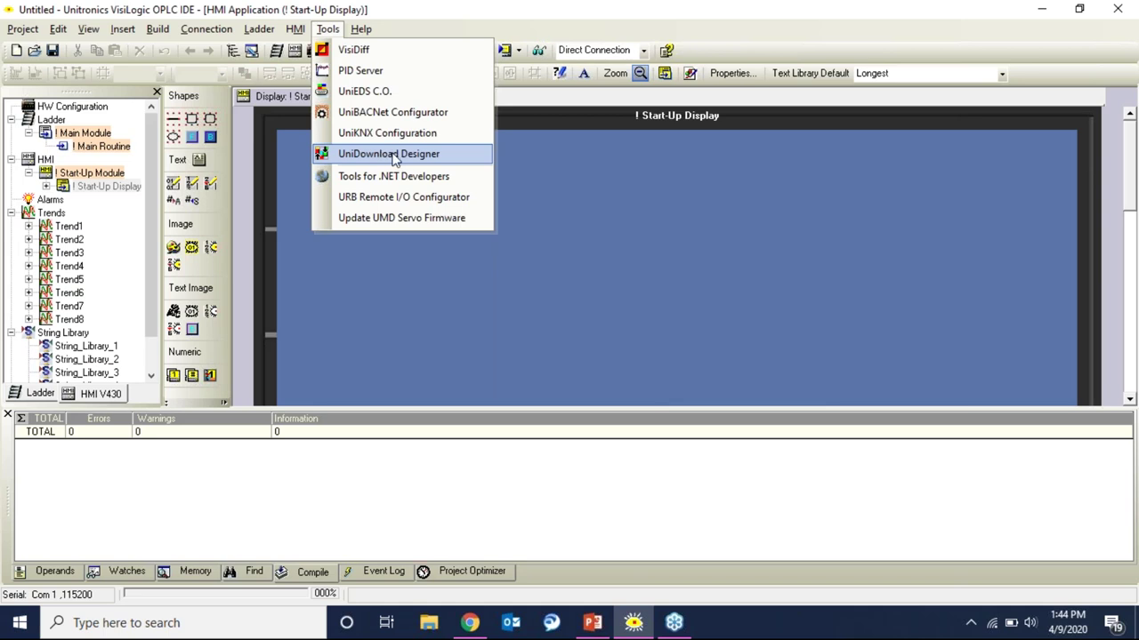
click(434, 7)
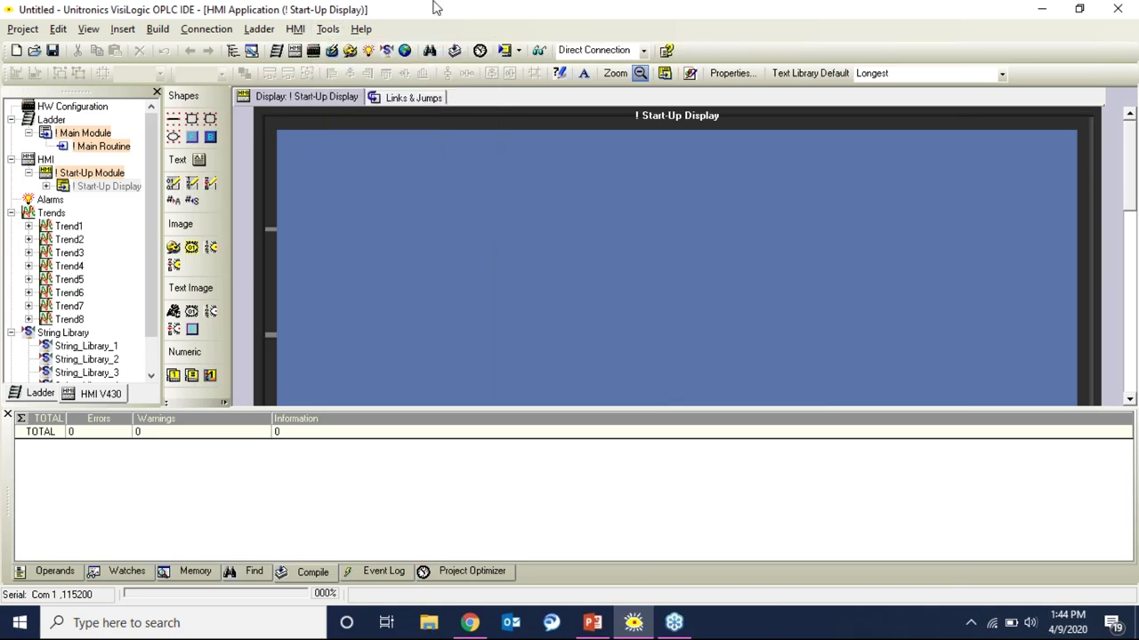
click(361, 29)
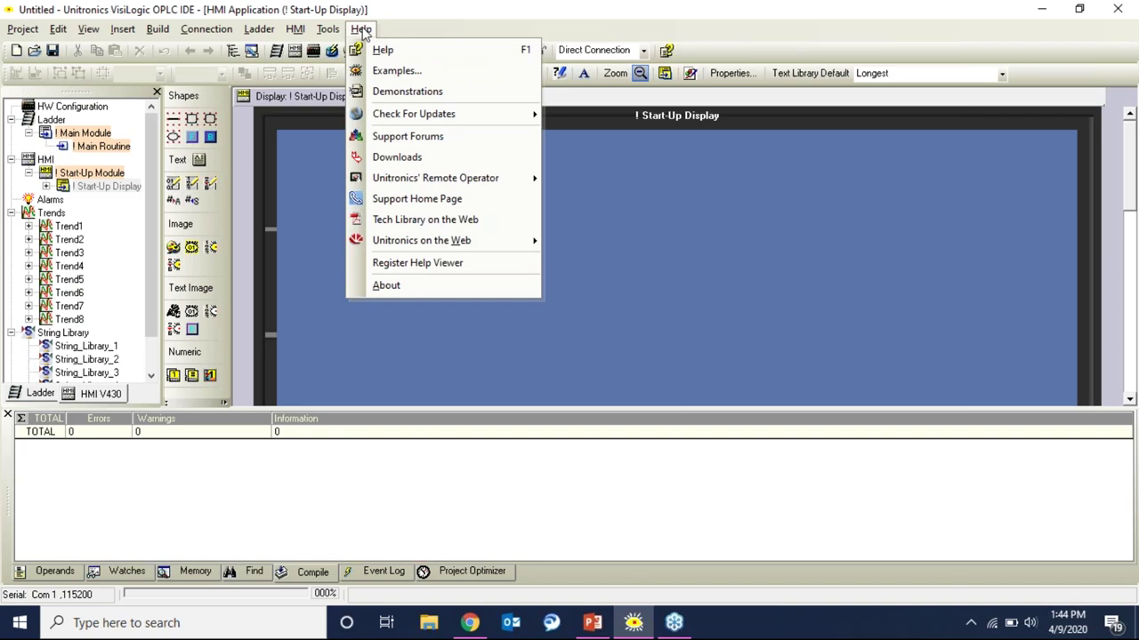
click(398, 294)
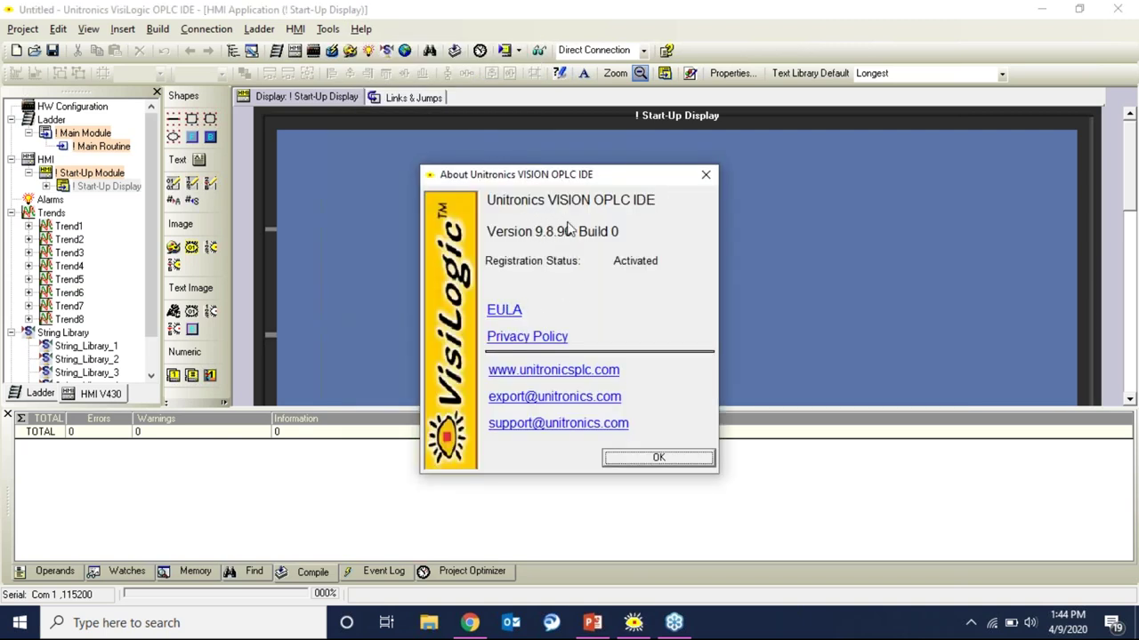
click(706, 176)
Step: Search the help for "sd", read the SD Cards topic through to the folders and file types section, and close the help
click(360, 29)
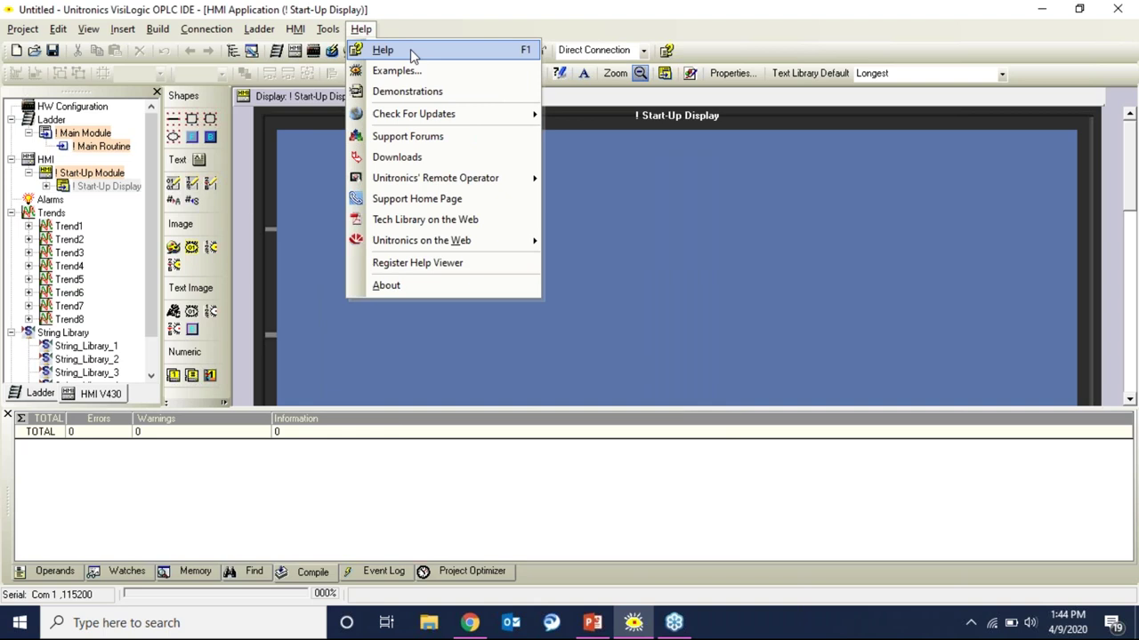
click(410, 49)
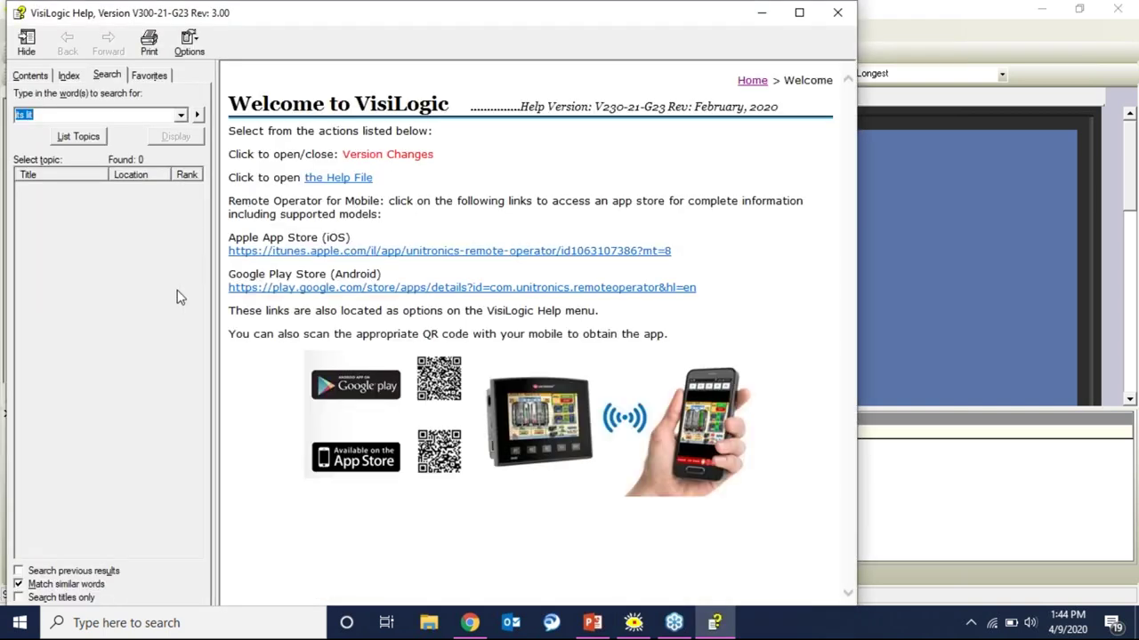
text(sd)
key(Return)
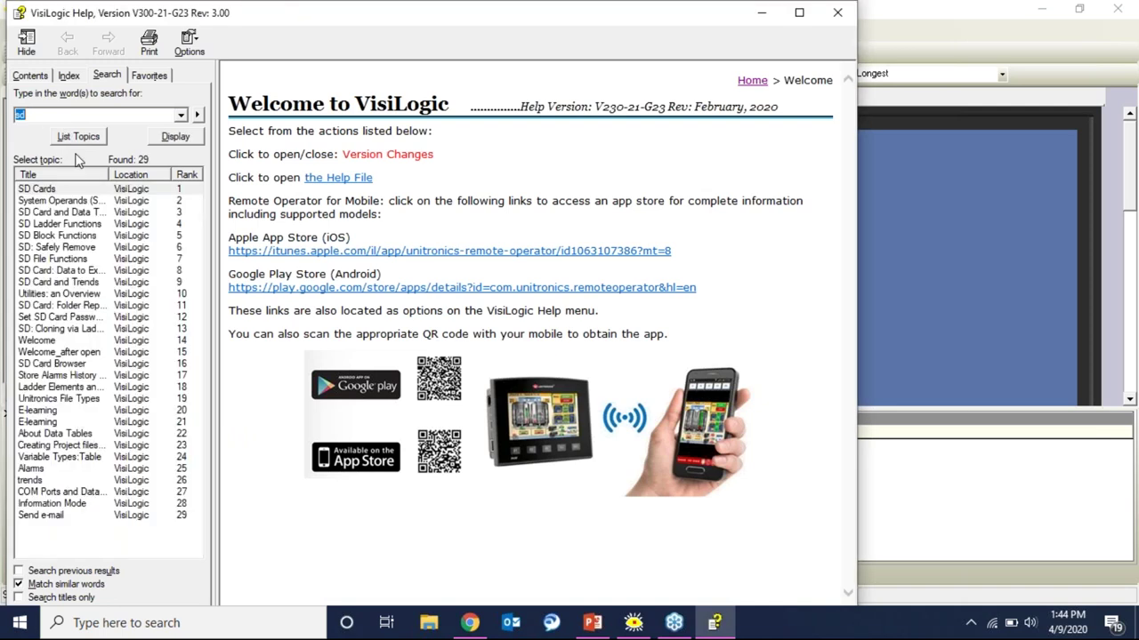
double_click(75, 190)
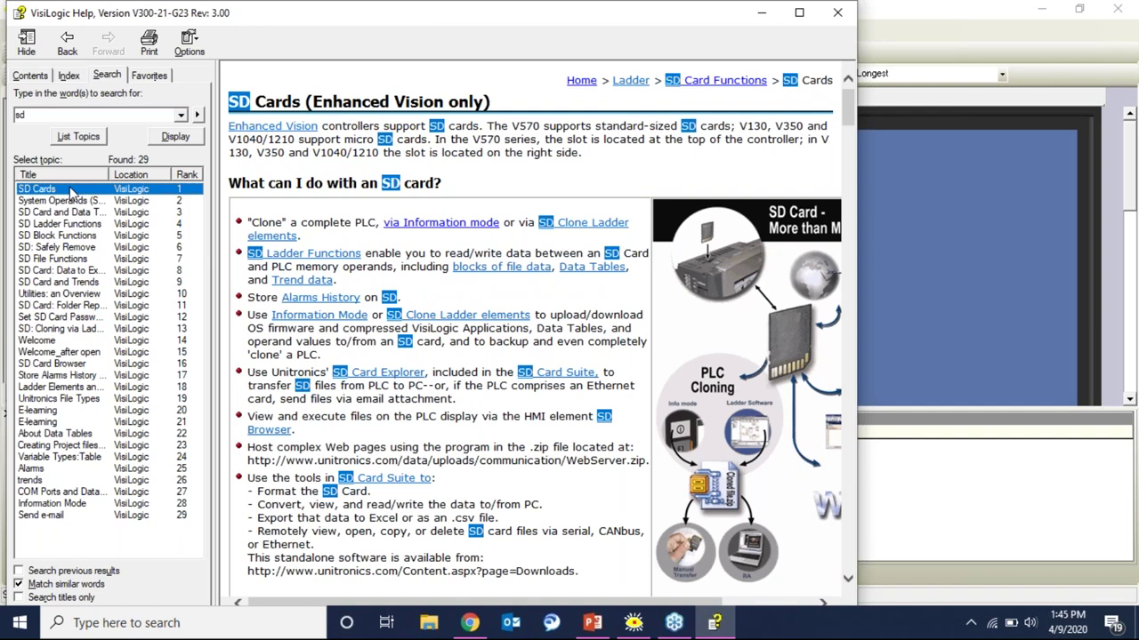
drag(848, 101, 847, 311)
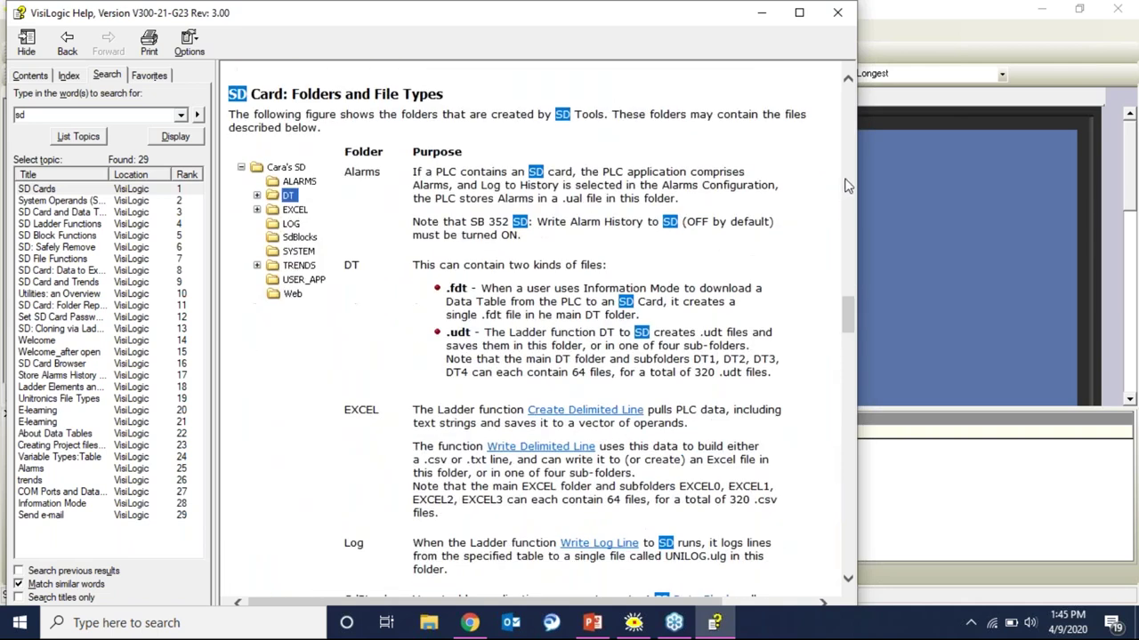
click(847, 15)
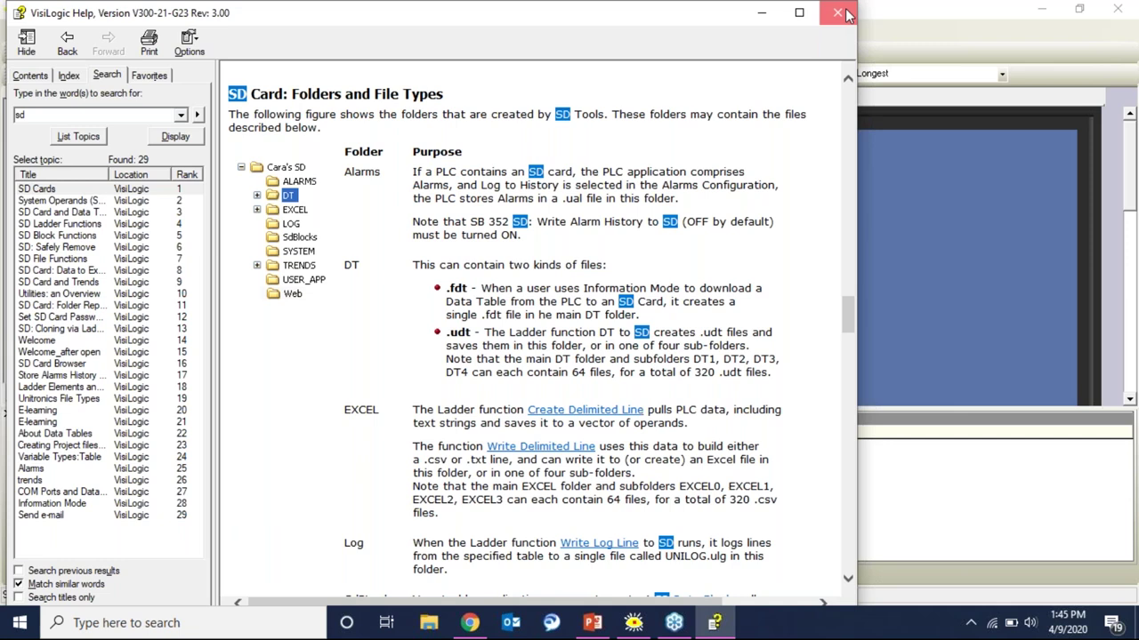
click(847, 15)
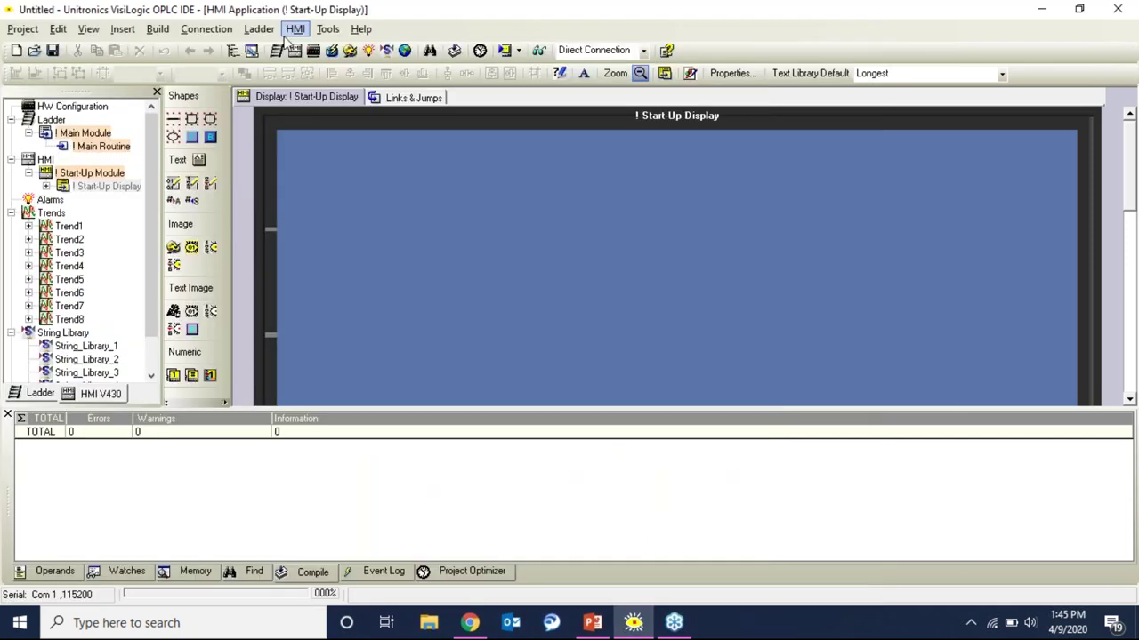
Step: Browse the supplied examples in the Project examples folder of Version 900, and leave without opening one
click(361, 29)
click(405, 71)
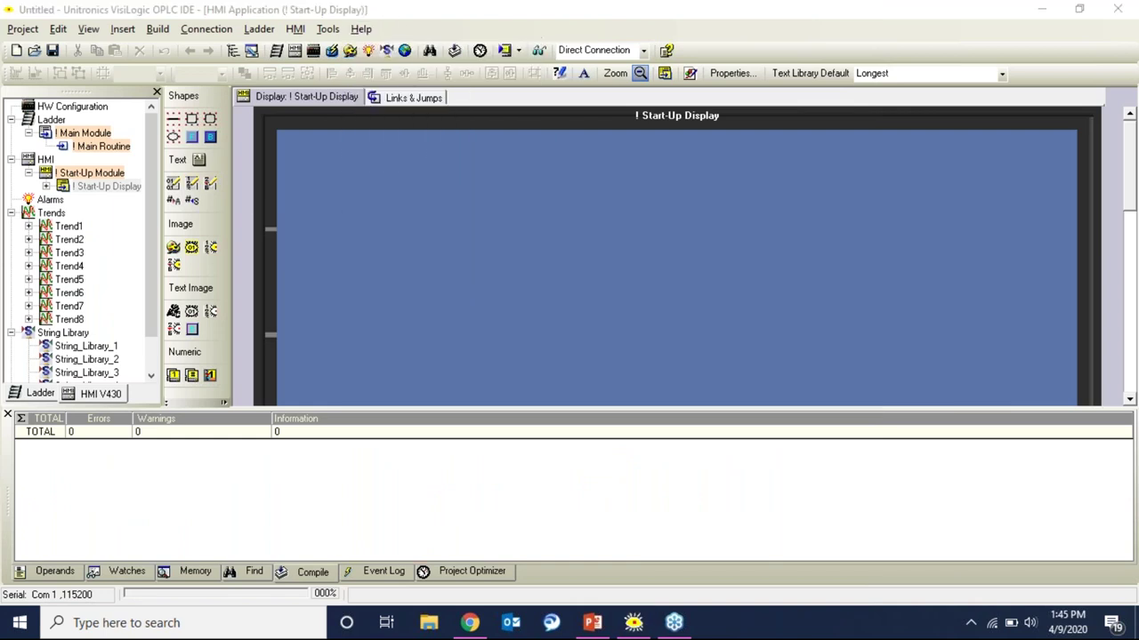
double_click(244, 125)
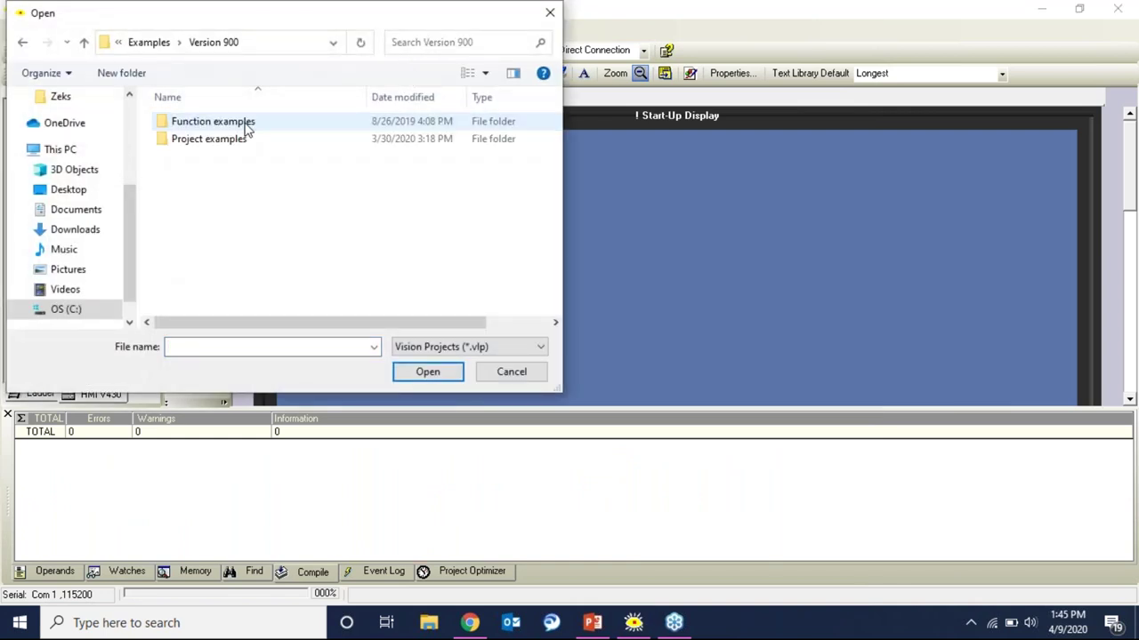
click(248, 148)
double_click(248, 148)
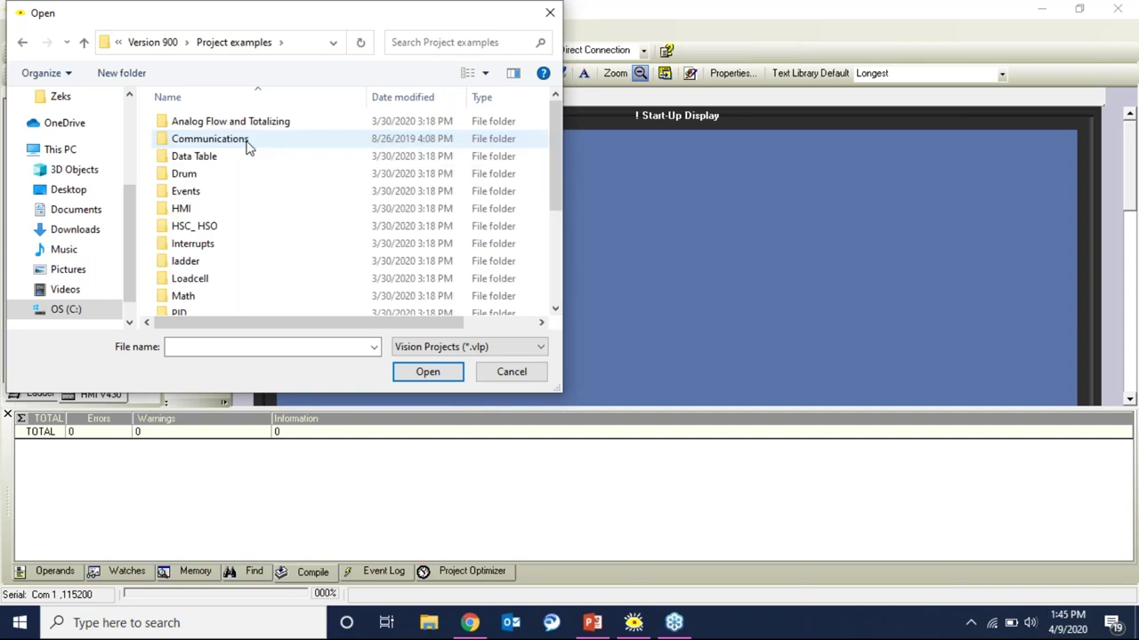
drag(558, 112, 558, 61)
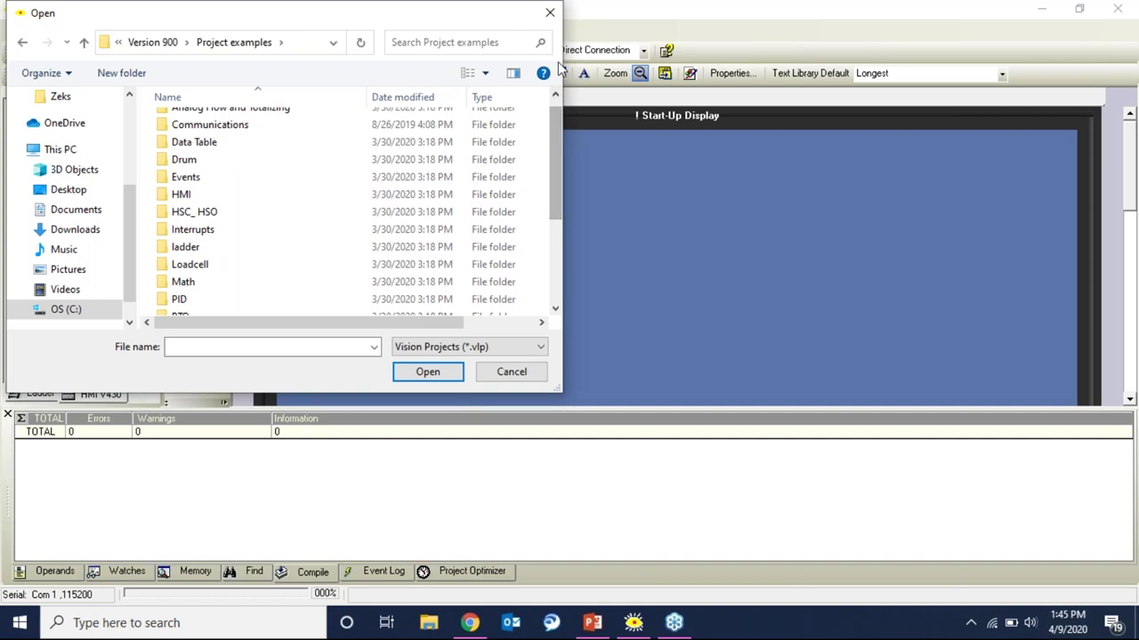
click(551, 14)
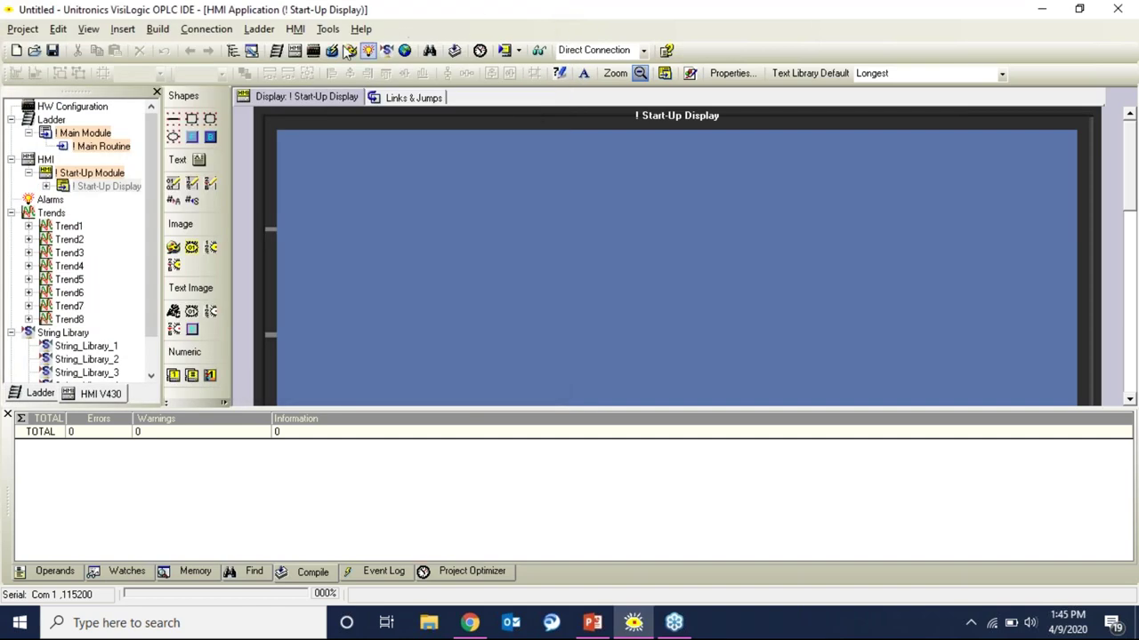
Step: Open the Communication & OS settings, review the connection types, and try to get the OPLC information over serial COM 1
click(218, 34)
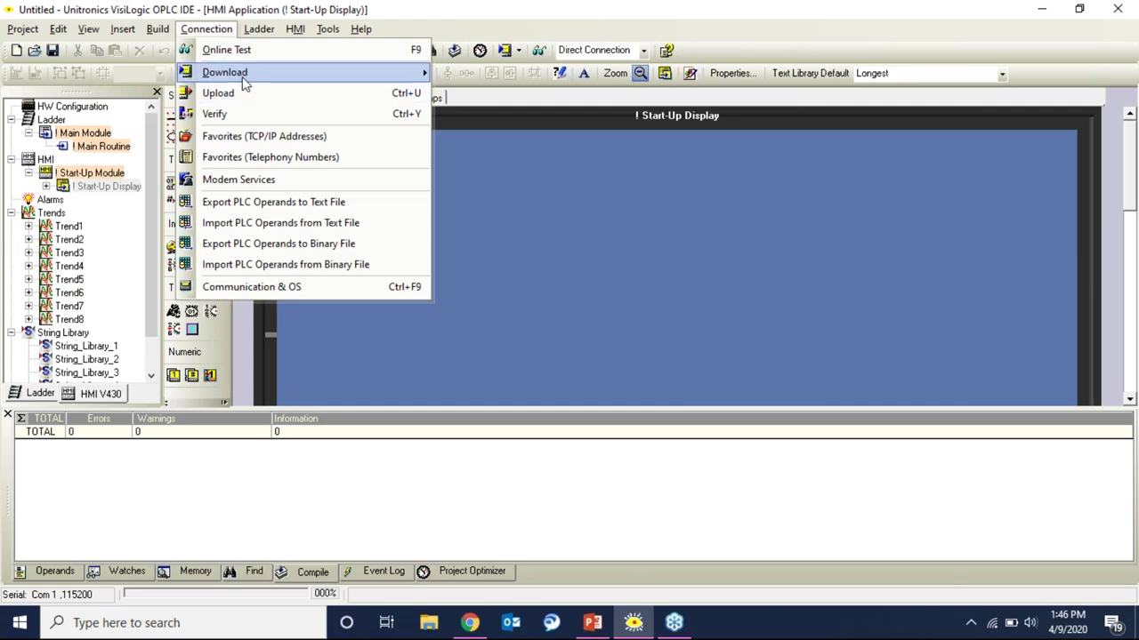
mouse_move(245, 73)
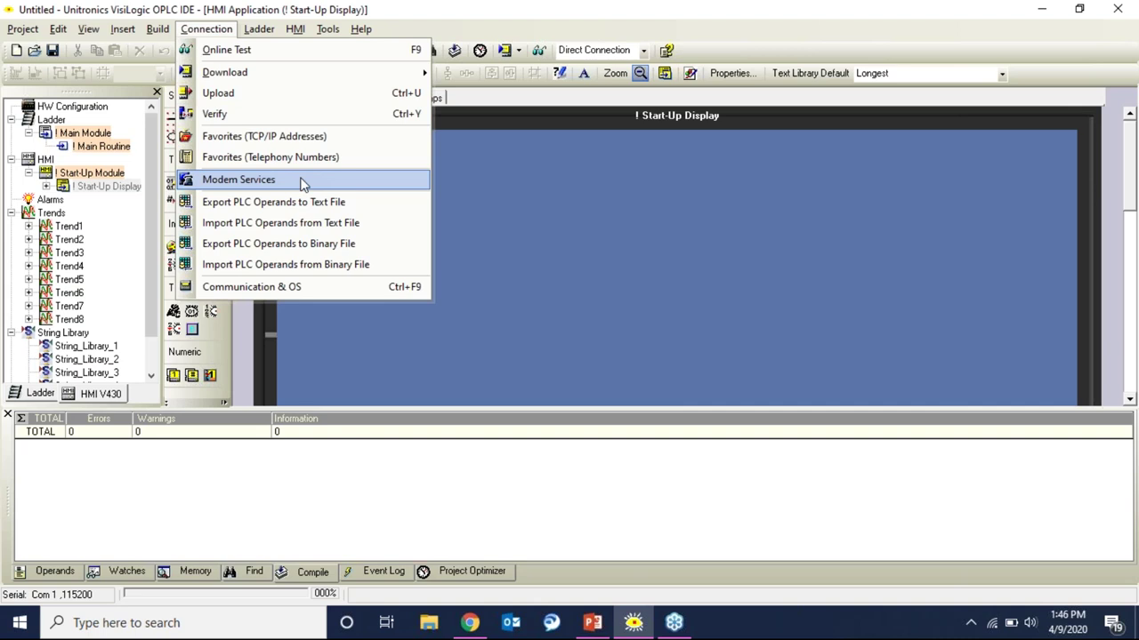
click(308, 287)
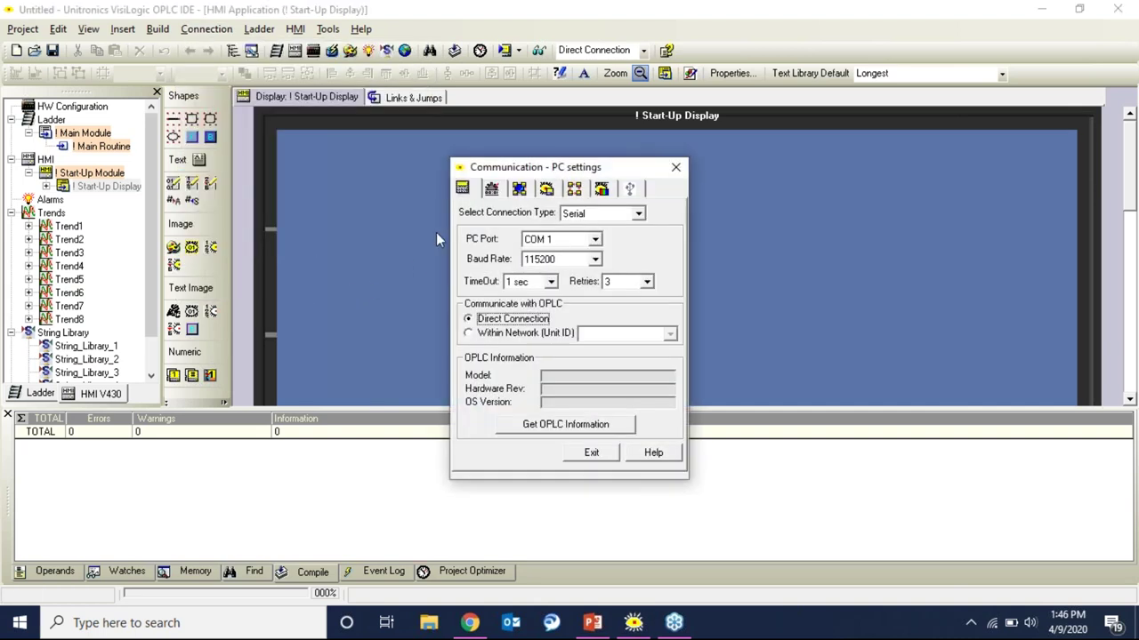
drag(555, 174, 533, 155)
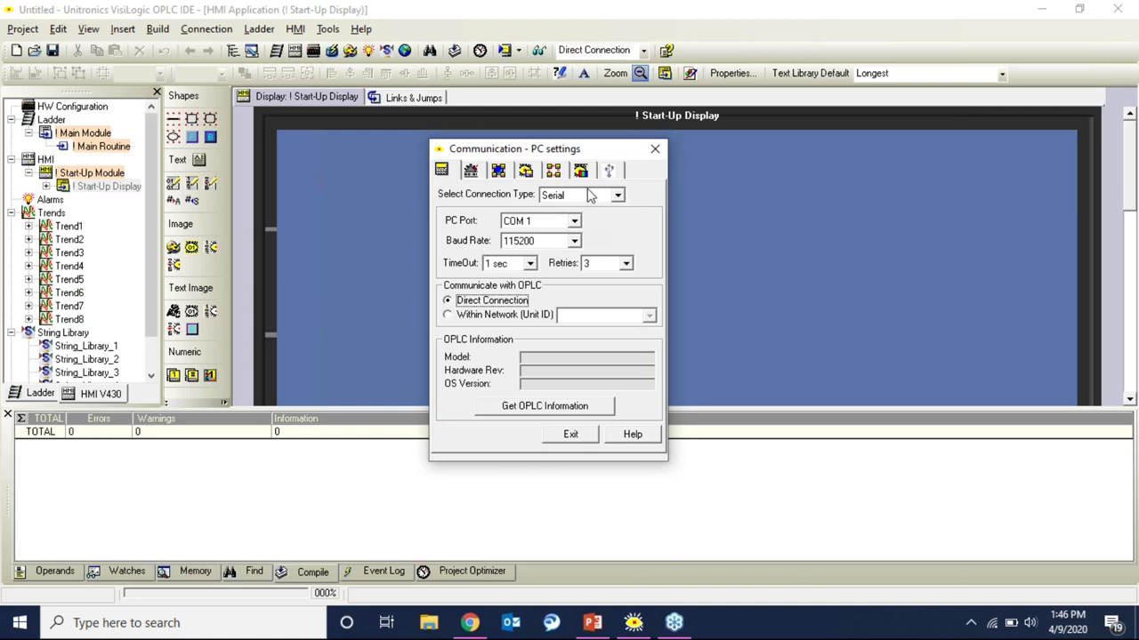
click(620, 198)
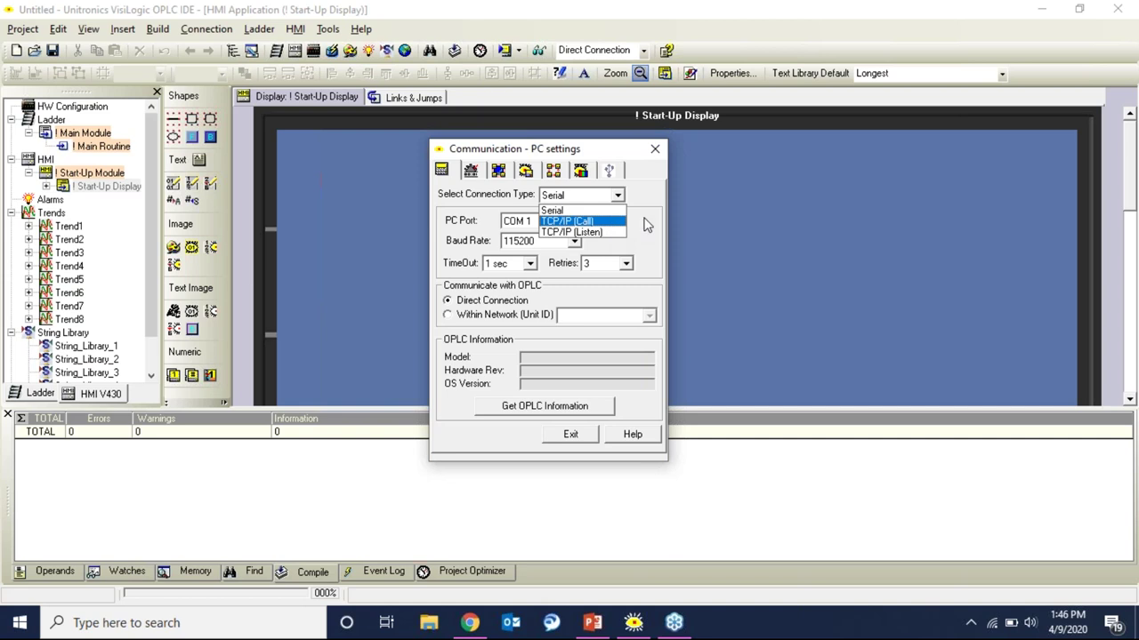
click(646, 223)
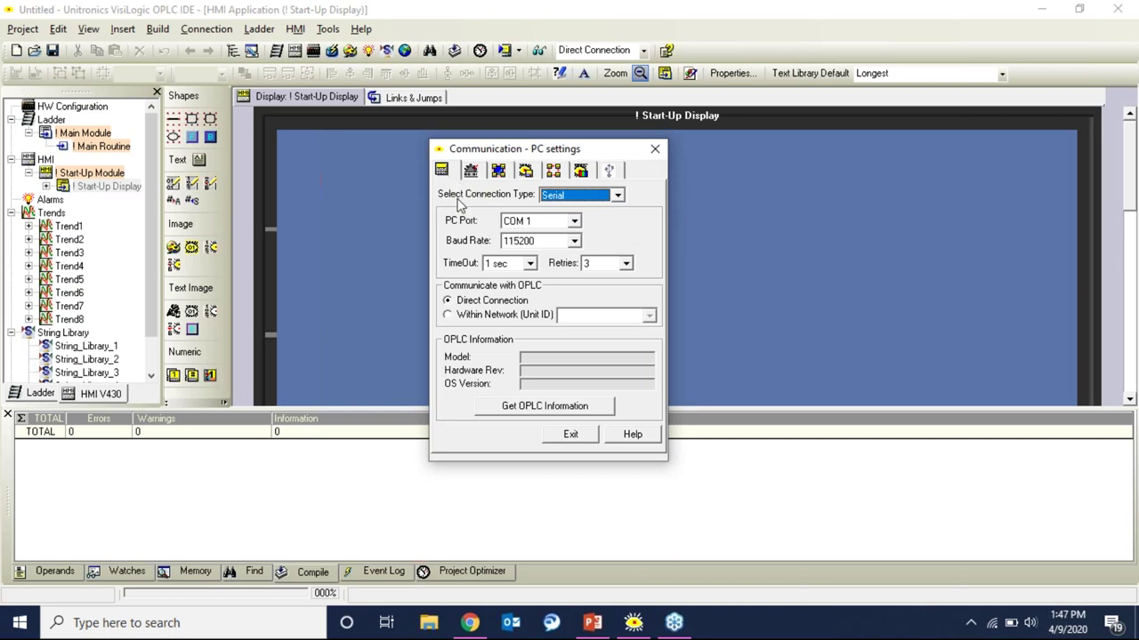
click(553, 409)
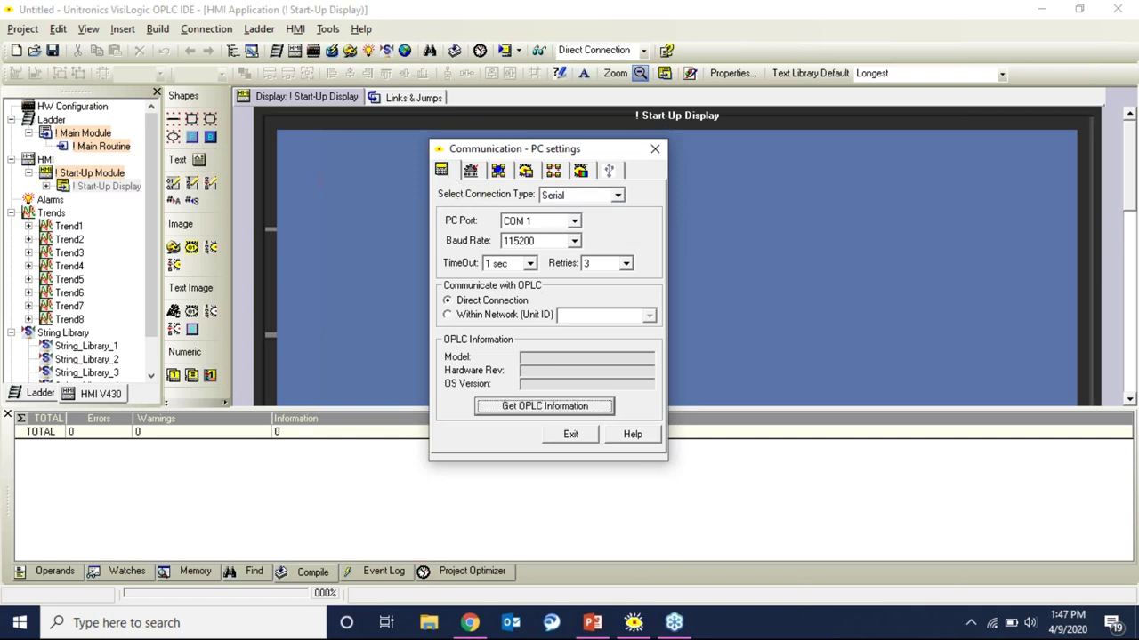
click(694, 391)
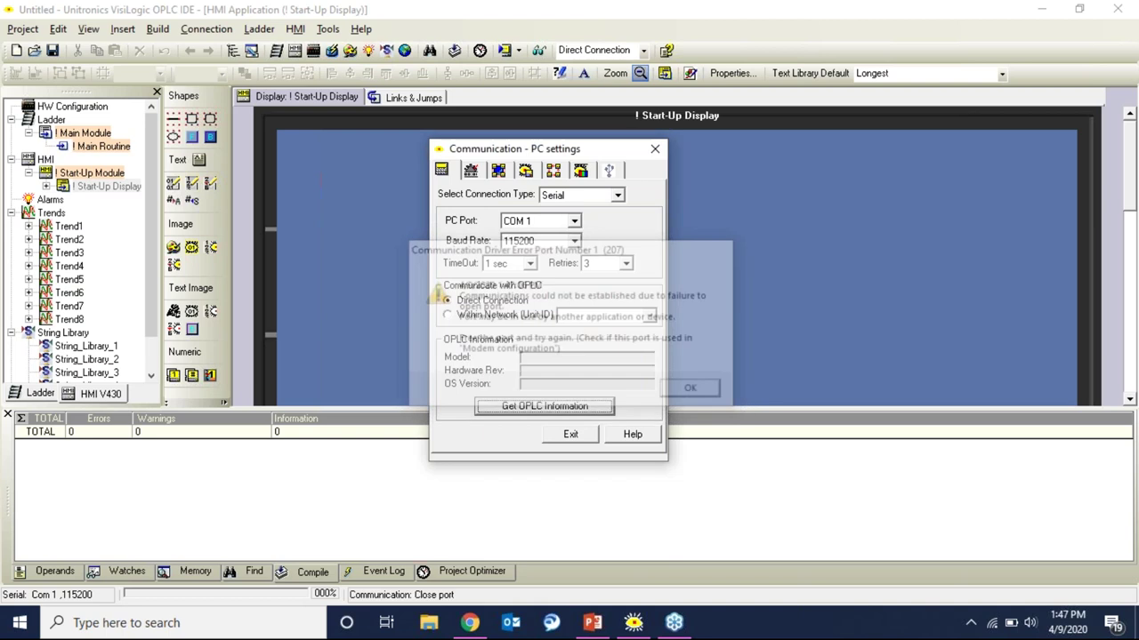
Step: Open Device Manager from the USB driver installation page and expand the Ports (COM & LPT) category
click(617, 175)
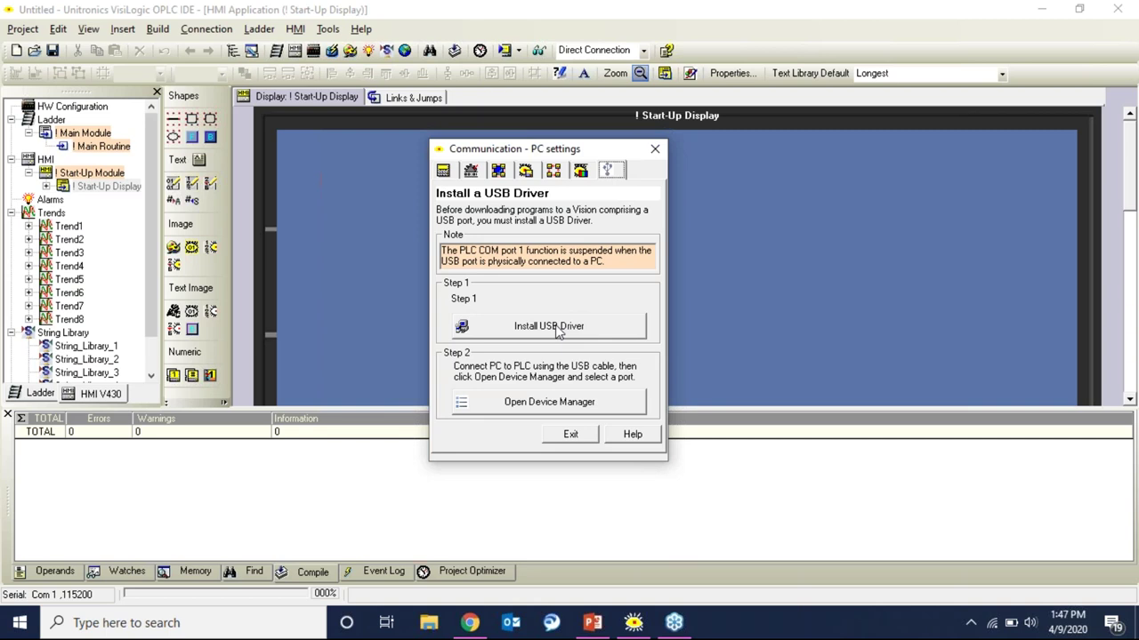
click(559, 403)
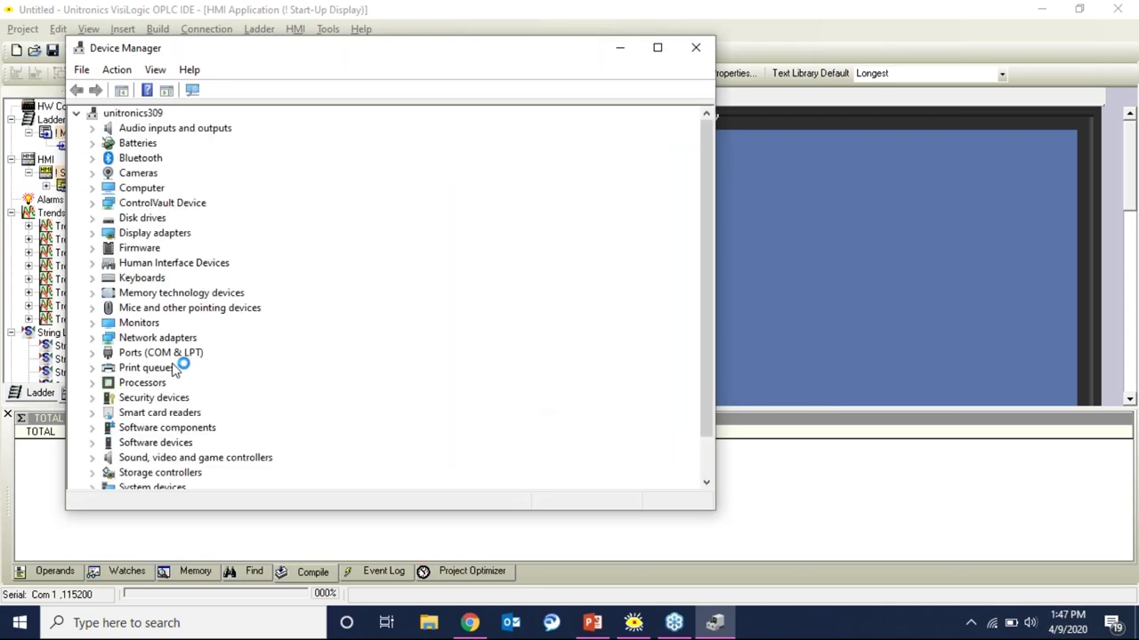
click(161, 354)
double_click(161, 354)
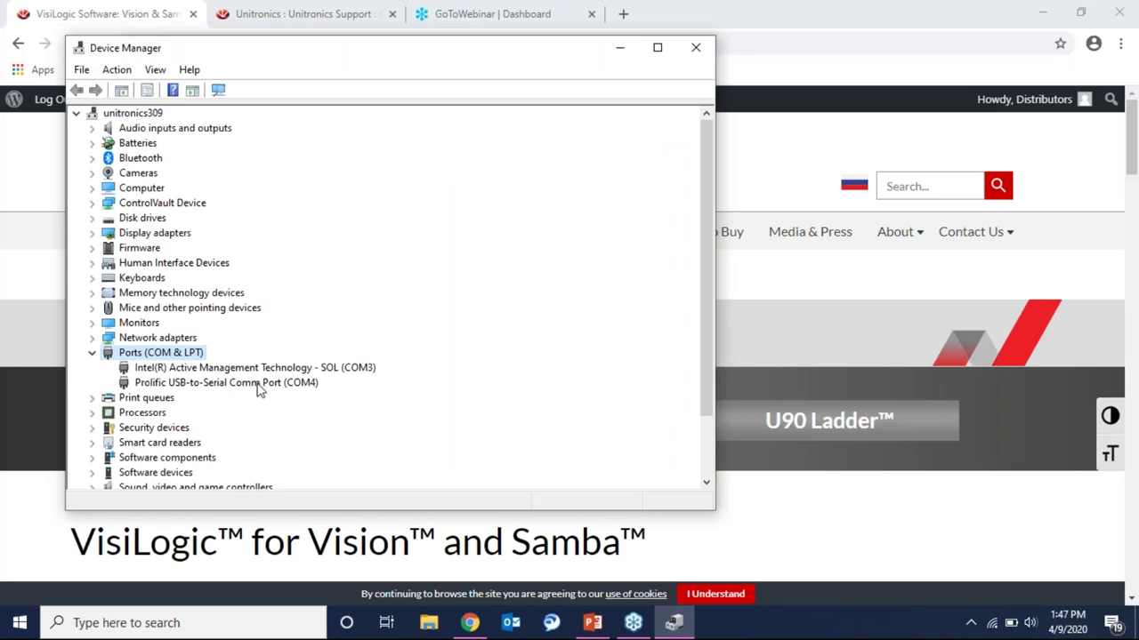
Step: Relaunch VisiLogic and recover the project that was not shut down properly
click(227, 628)
text(vi)
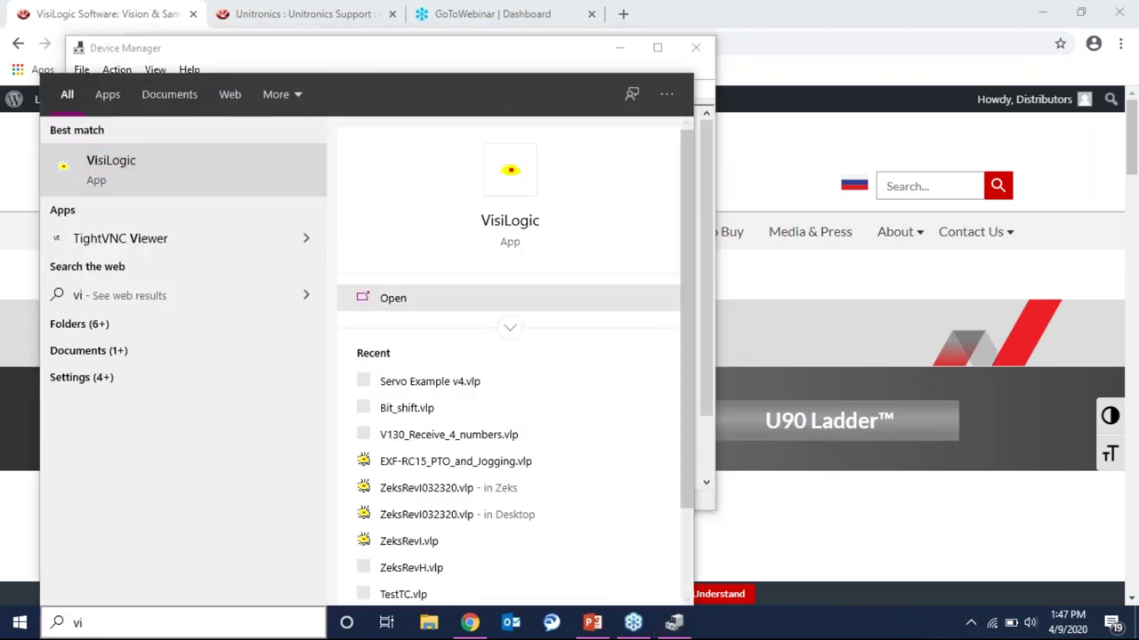
key(Escape)
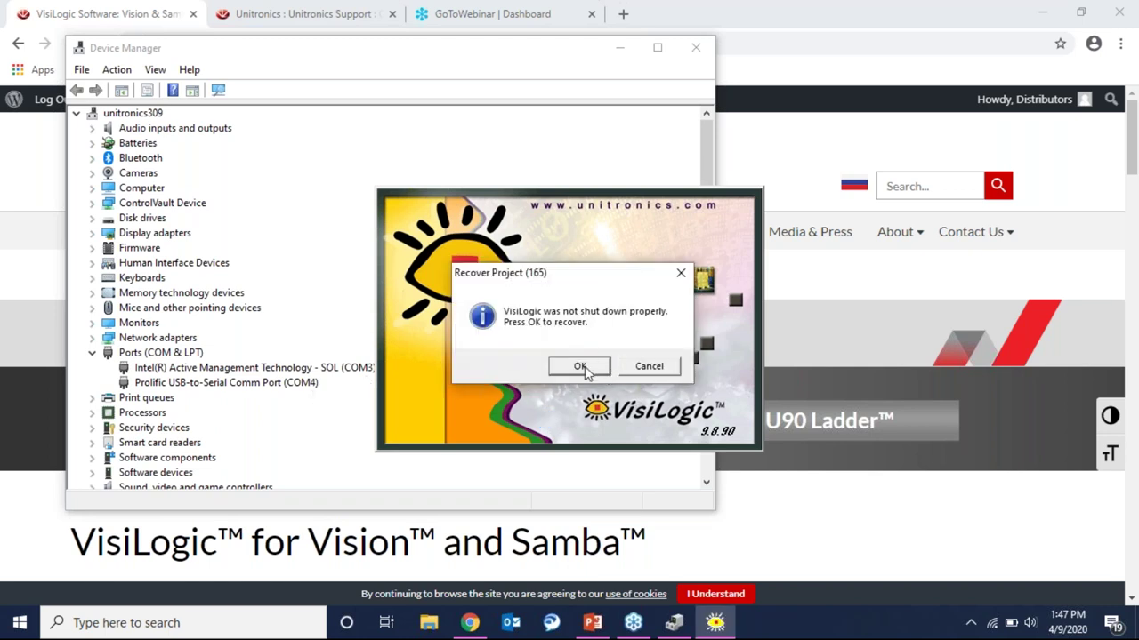
click(580, 366)
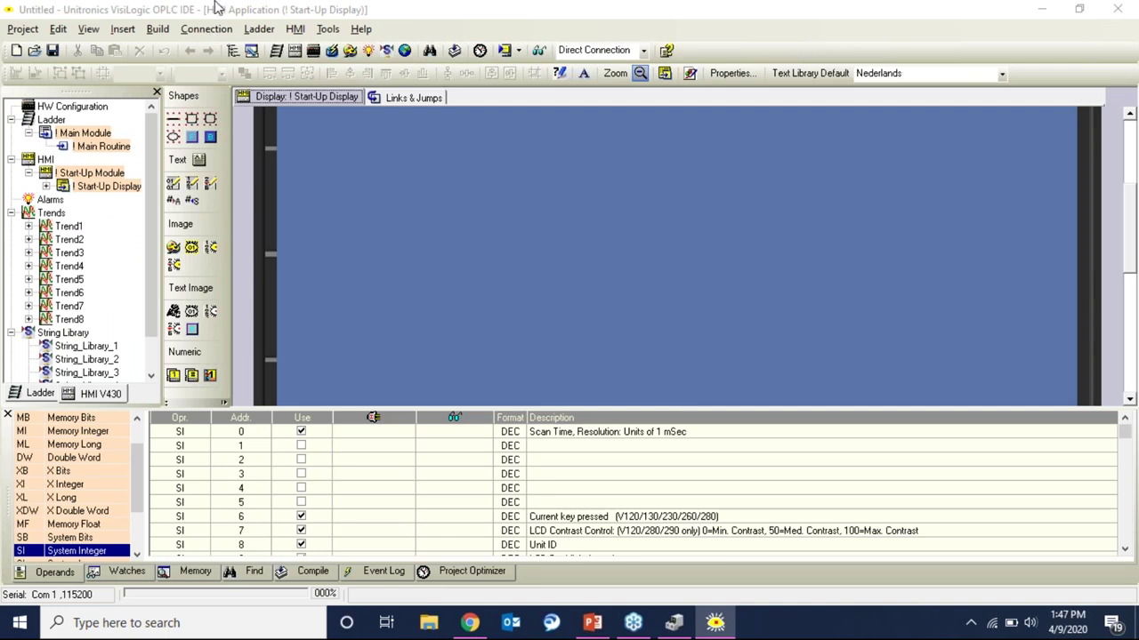
Step: In the Communication & OS settings, set the PC port to COM 4 and get the OPLC information
click(211, 30)
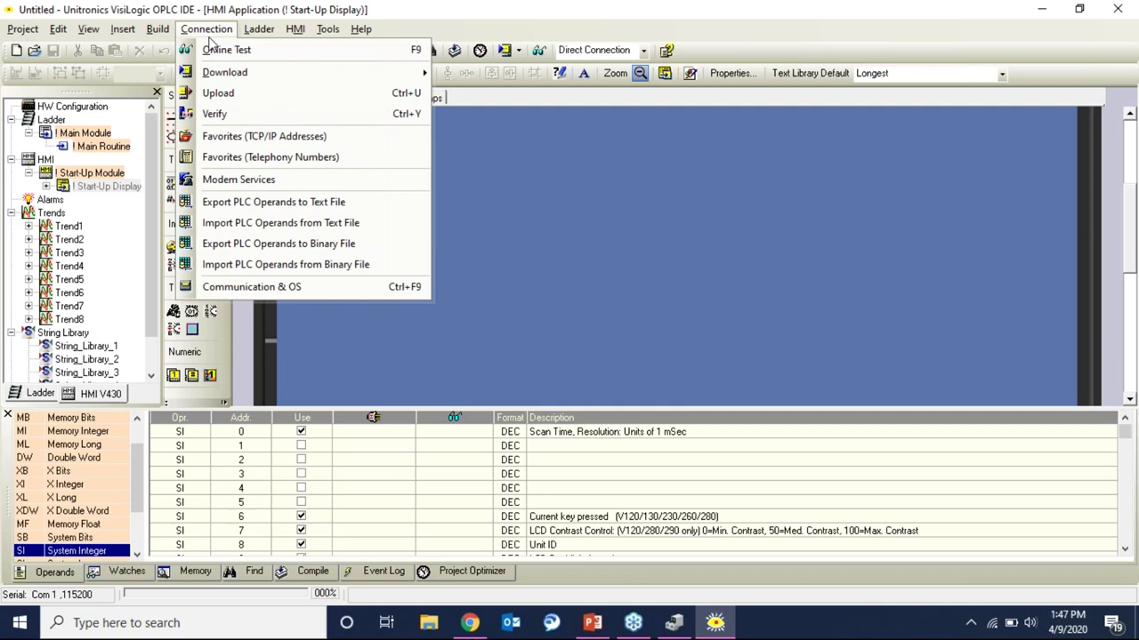
click(353, 284)
click(595, 240)
click(561, 287)
click(578, 427)
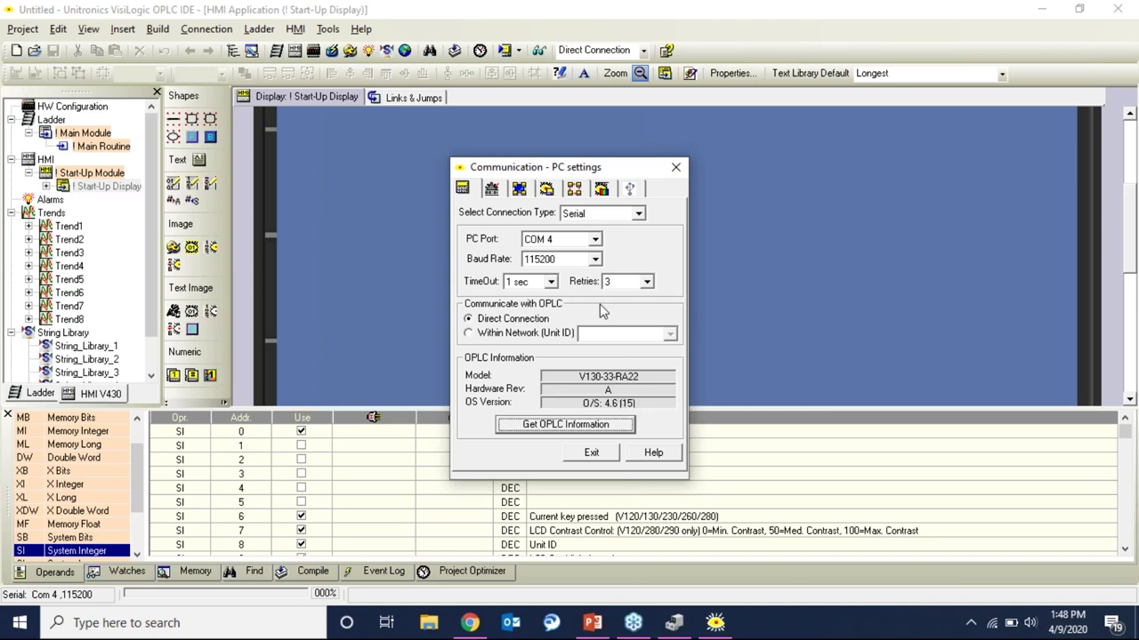
Step: Set the connection type to TCP/IP (Call) and give the PLC in the TCP/IP project settings the IP address 10.2.2.90
click(640, 215)
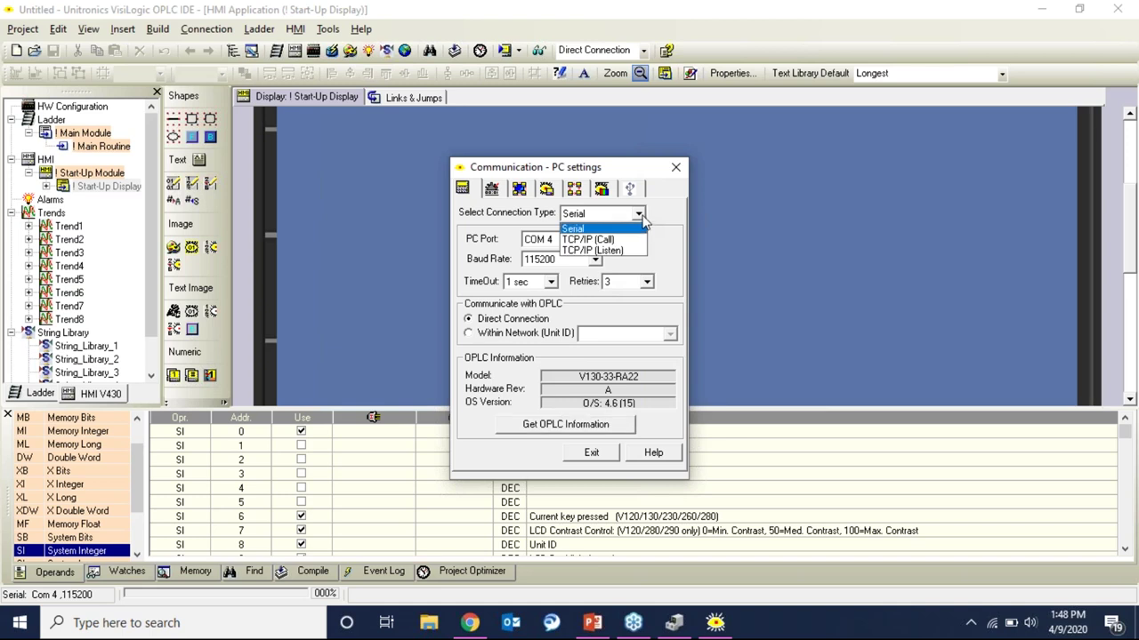
click(592, 240)
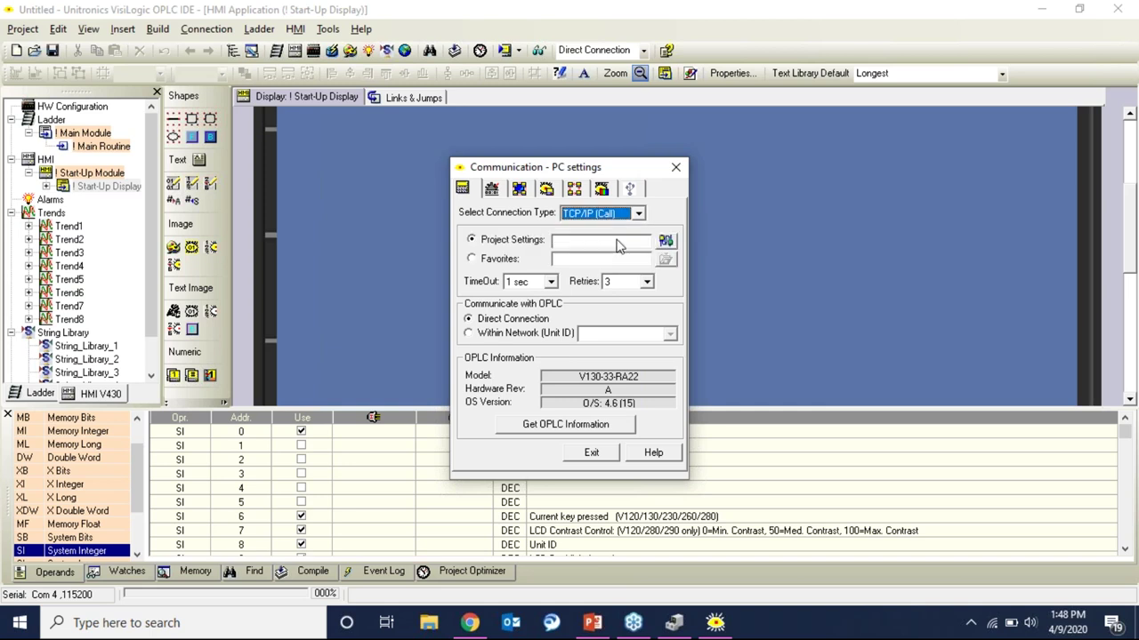
click(667, 243)
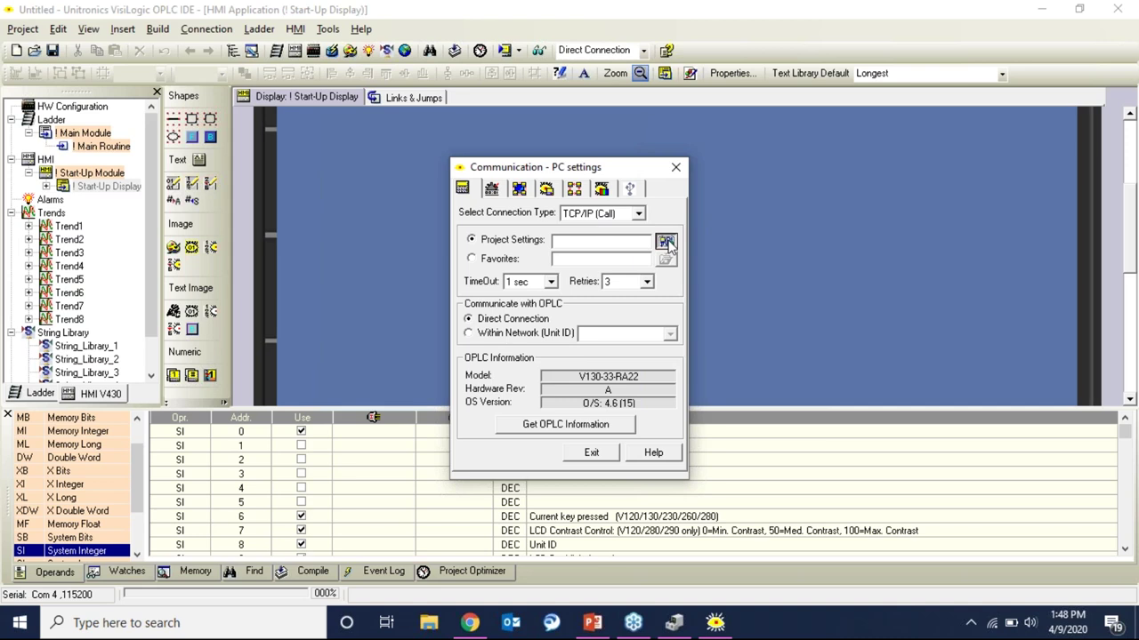
click(99, 84)
click(113, 85)
text(10.2.2.90)
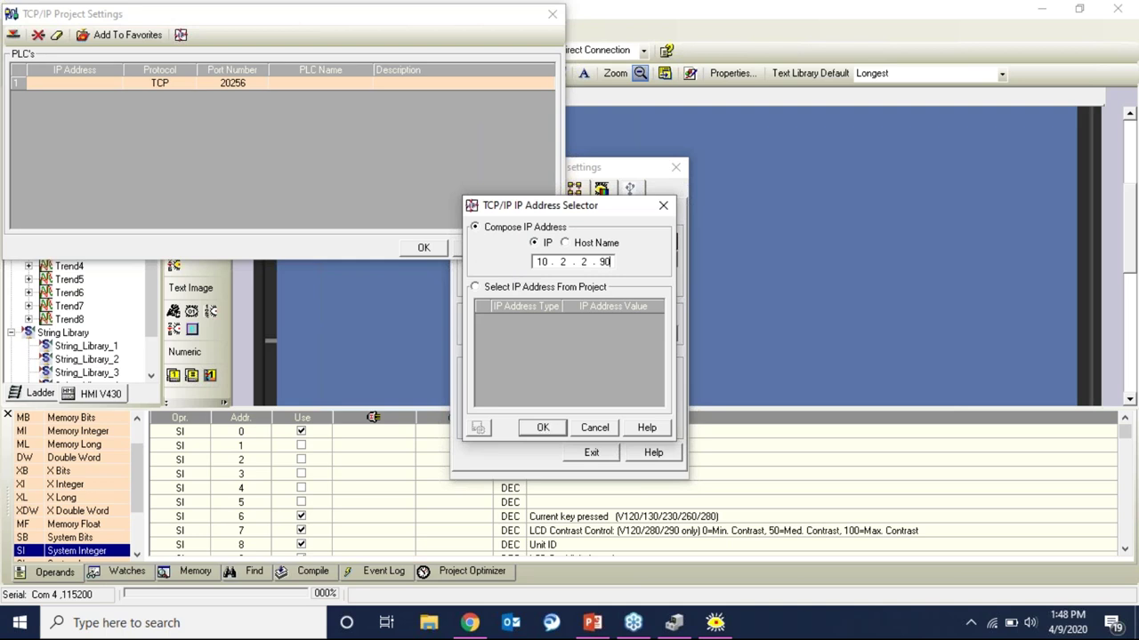
click(542, 427)
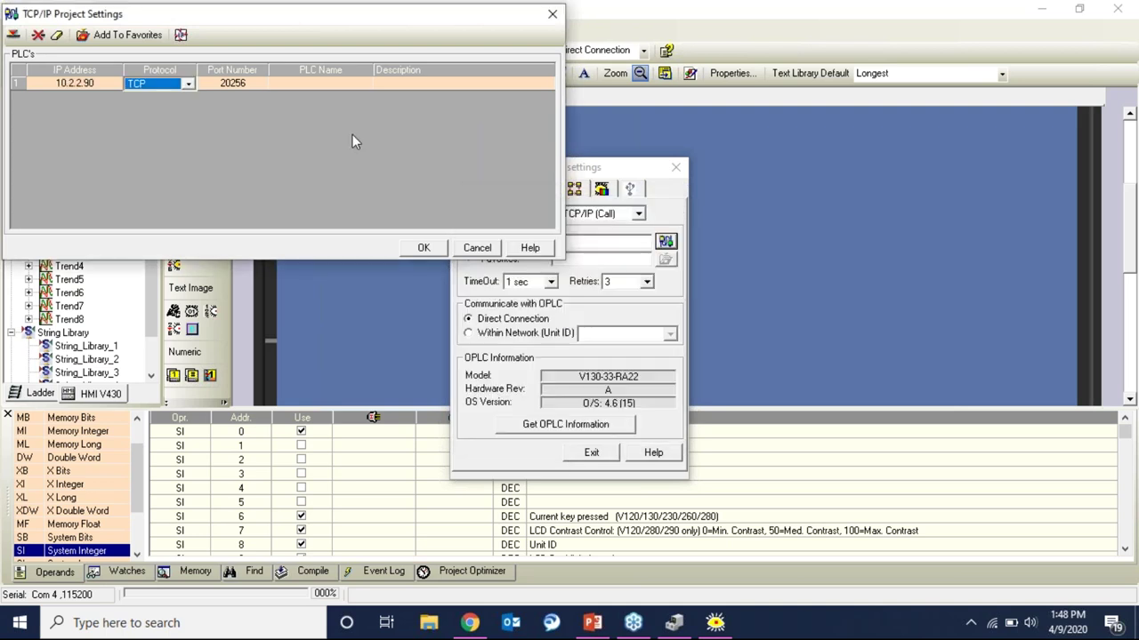
Step: Name the PLC entry 14718208, accept the TCP/IP project settings, and get the OPLC information over this connection
click(321, 81)
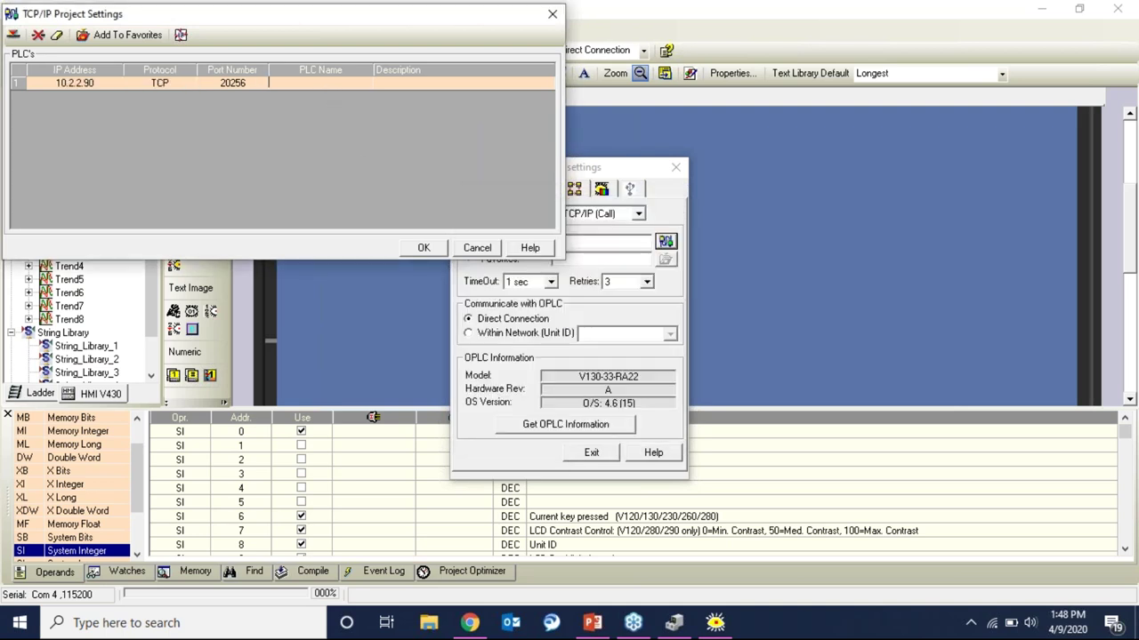
text(14718208)
click(428, 249)
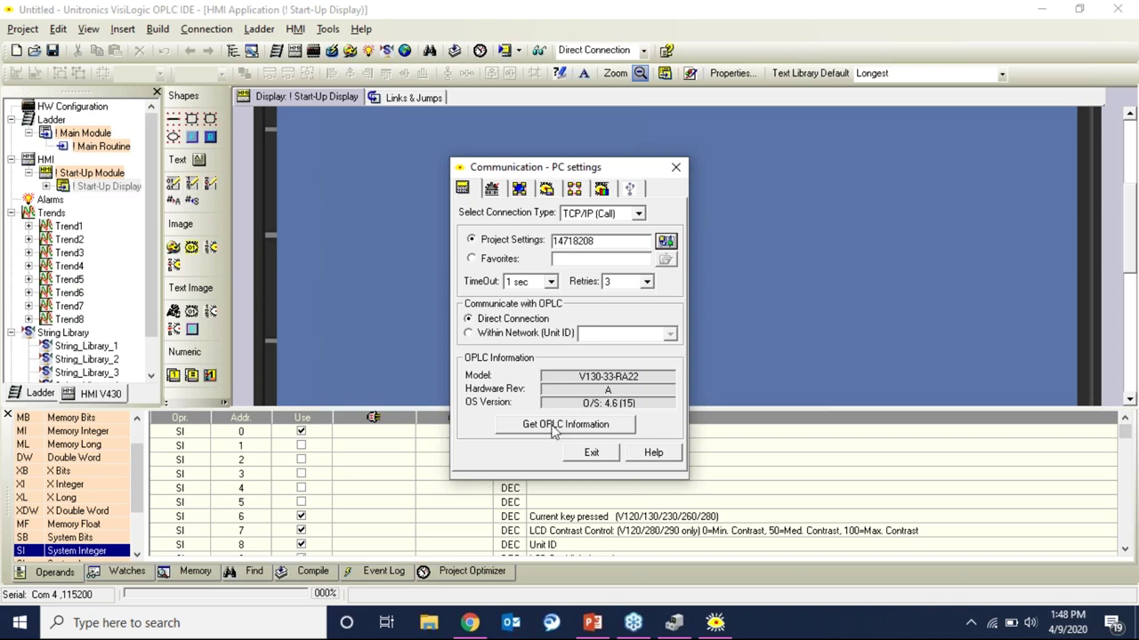
click(555, 431)
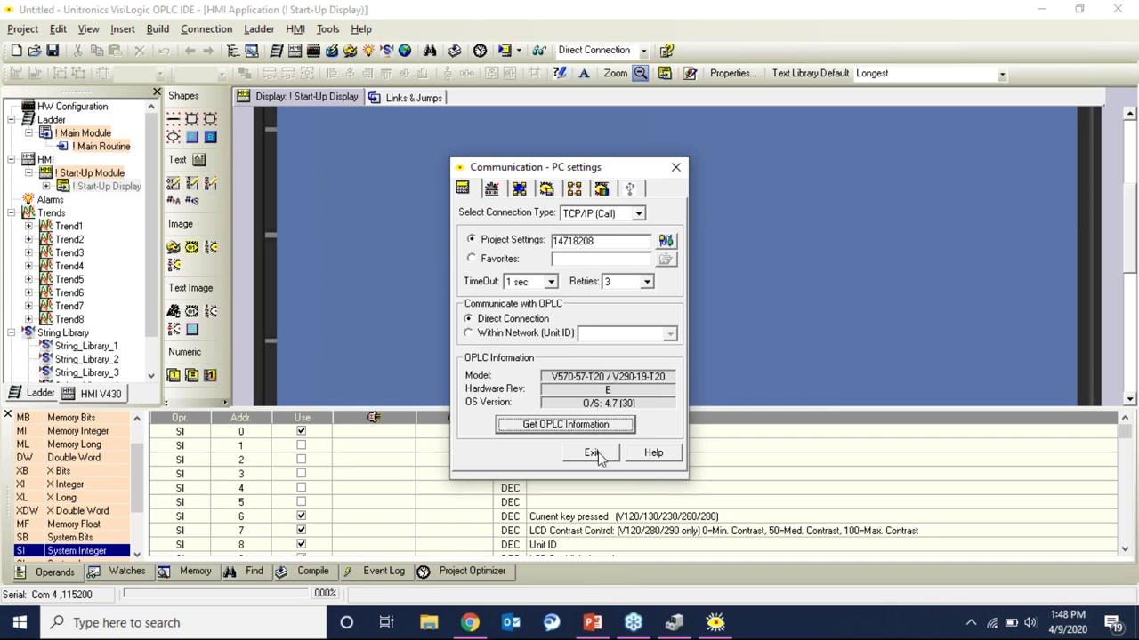
Step: Review the RTC and reset options, check the connected PLC's operating system version, and close the communication settings
click(492, 189)
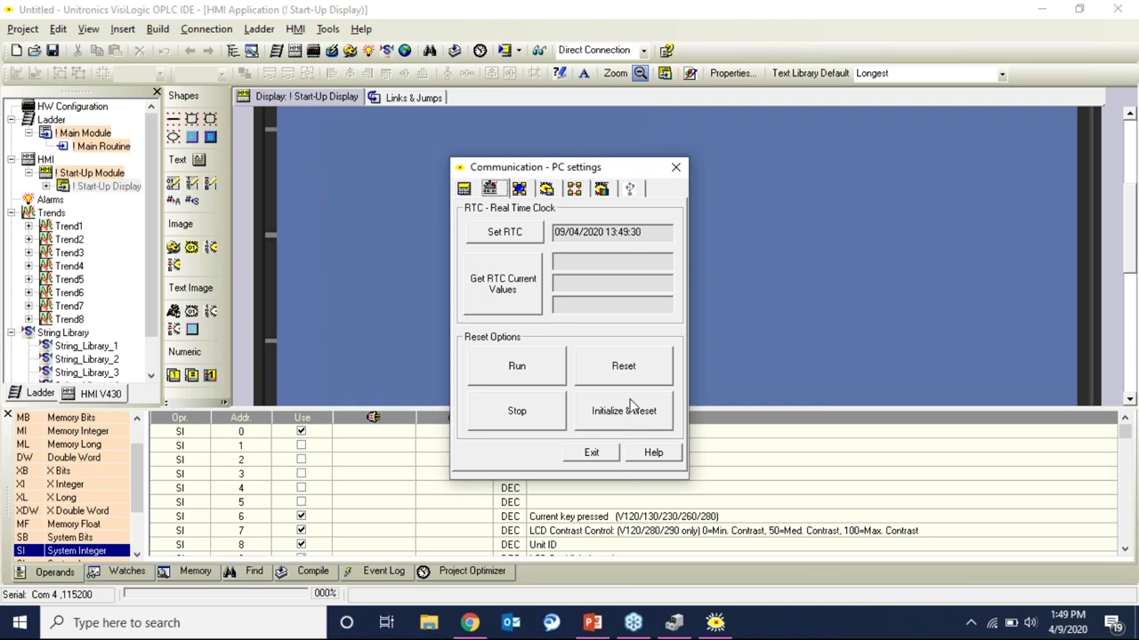
click(549, 190)
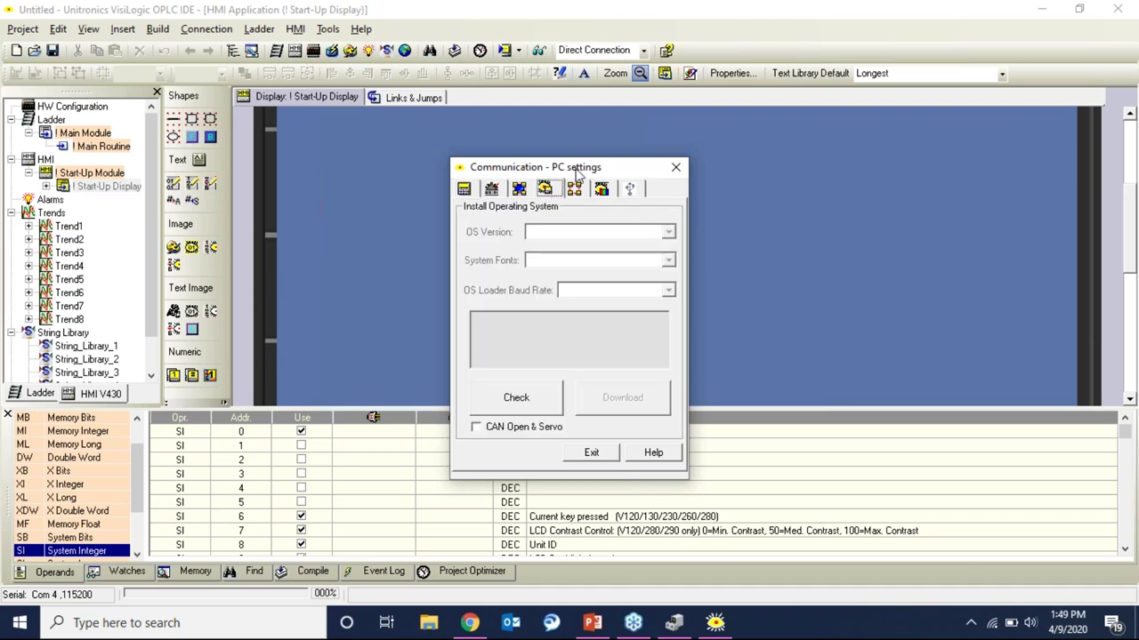
click(524, 409)
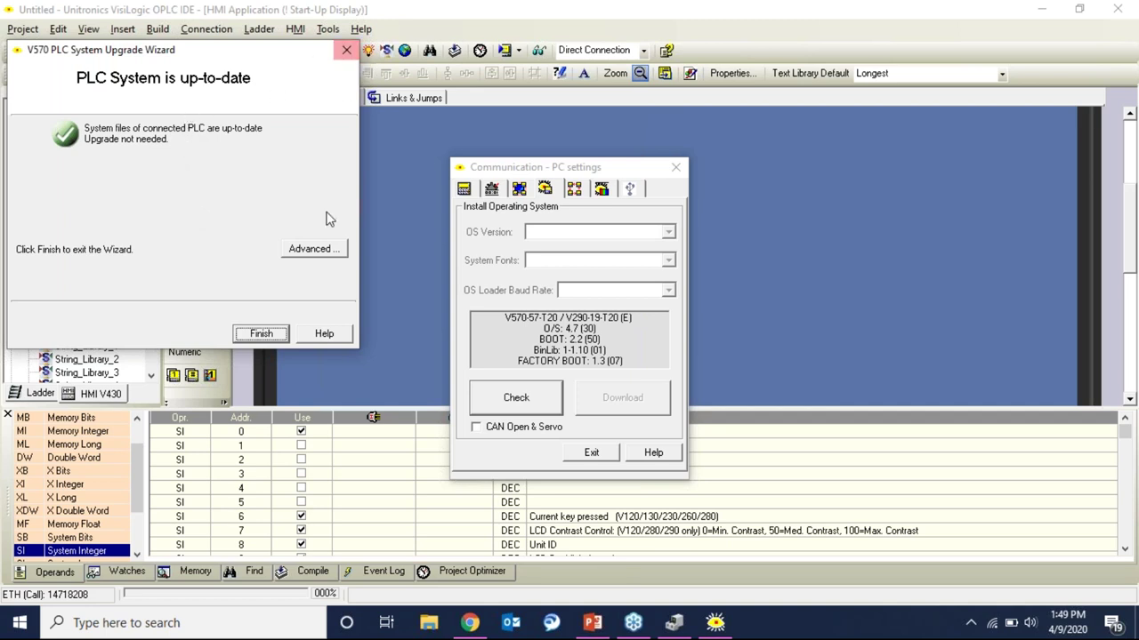
click(264, 340)
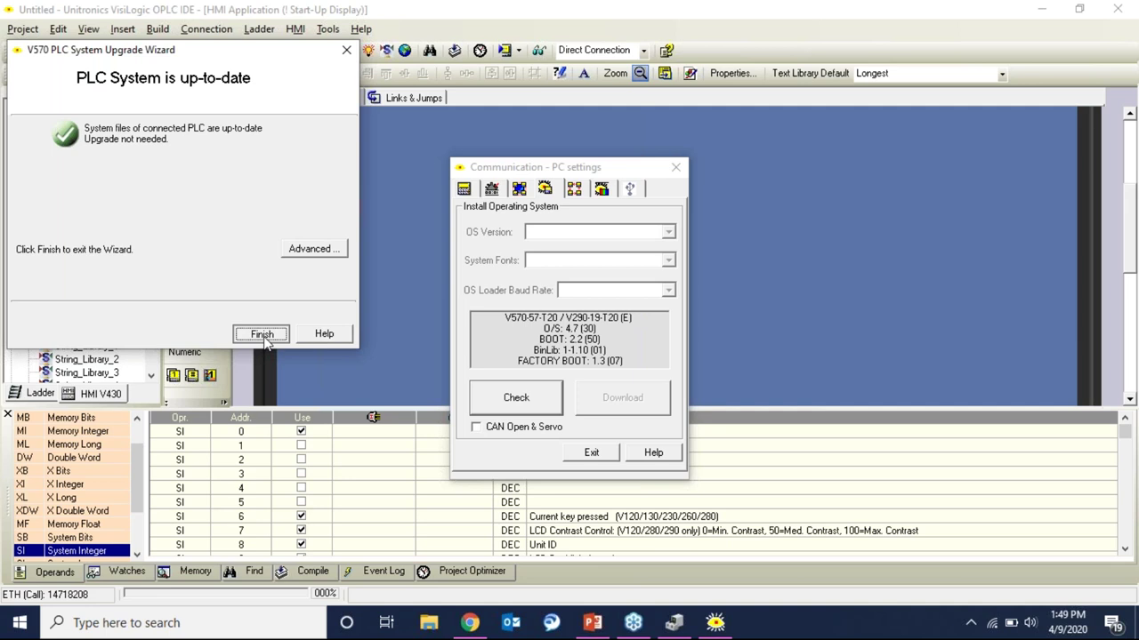
click(676, 168)
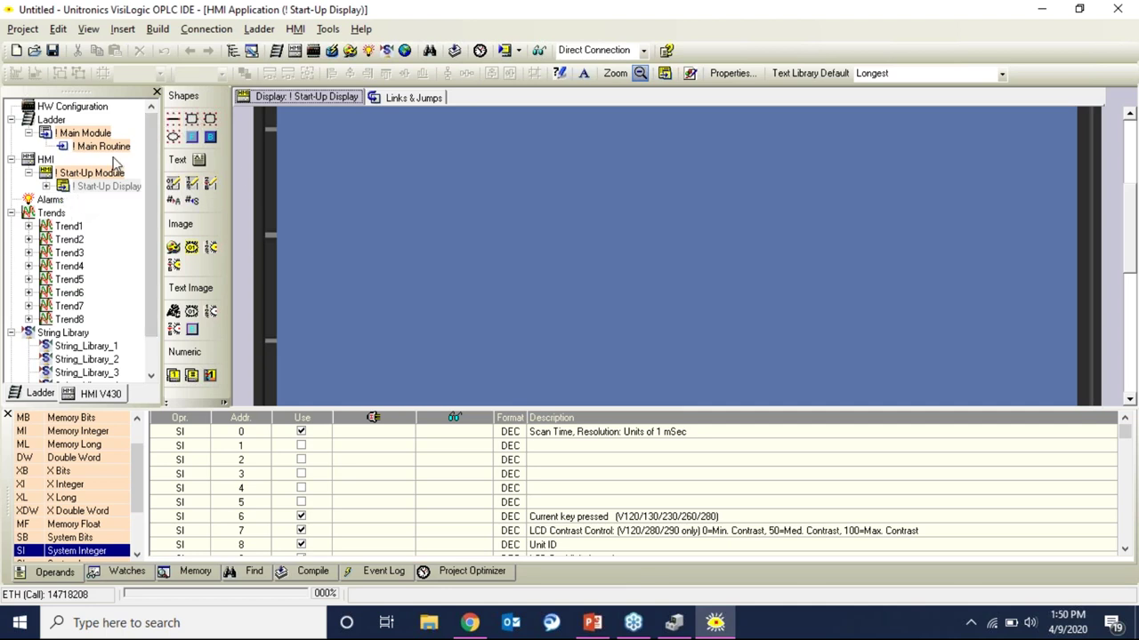
click(88, 28)
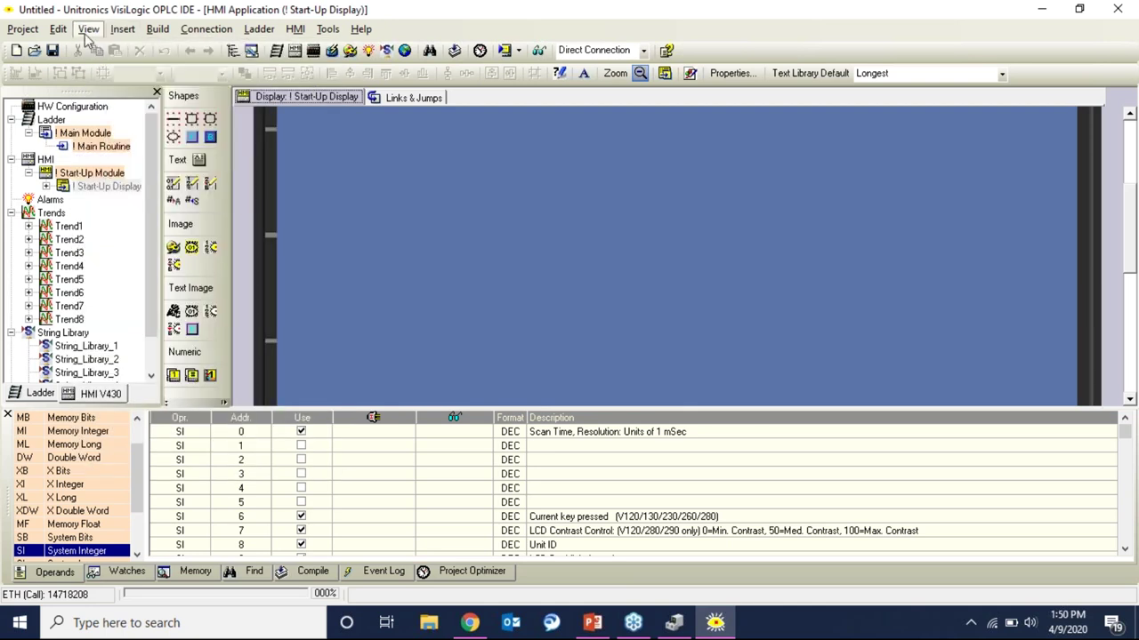
click(88, 29)
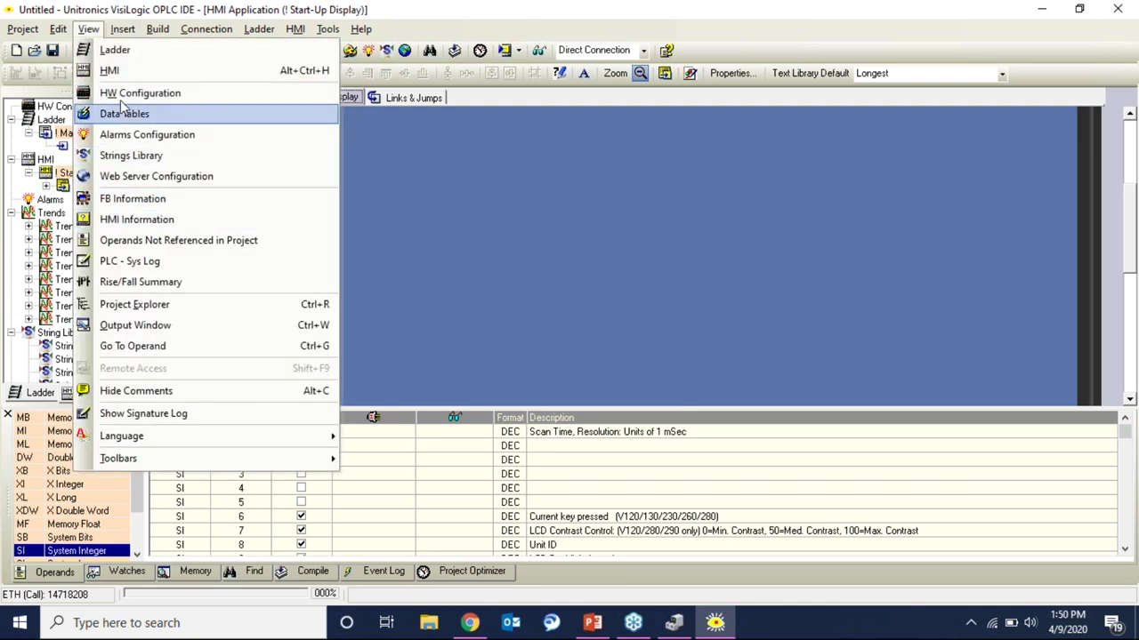
click(463, 212)
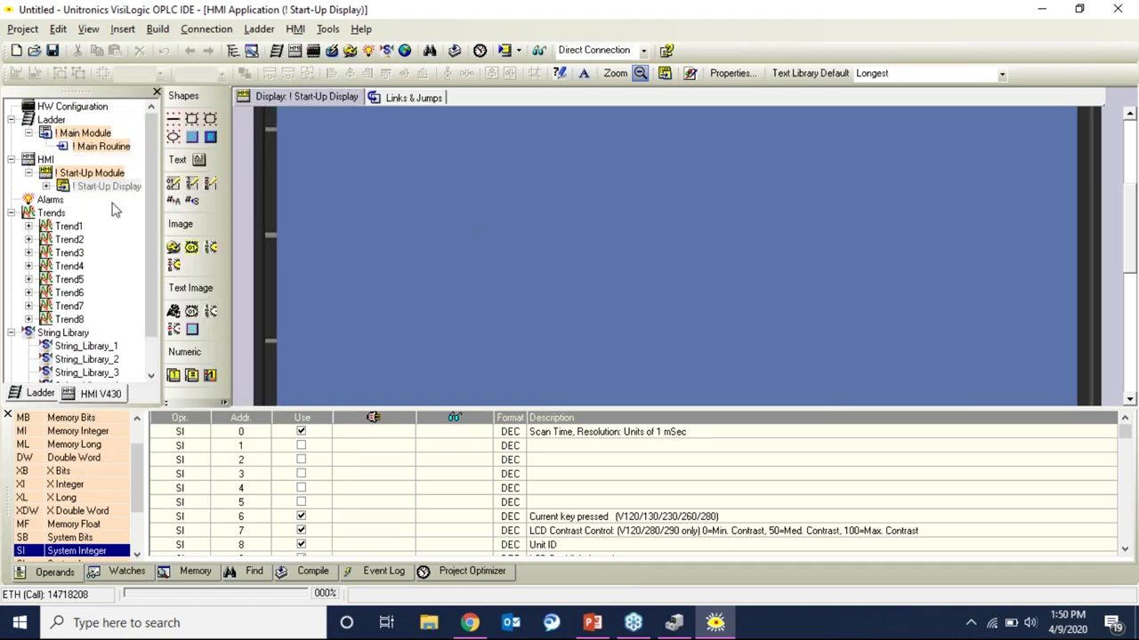
Step: Open the project's hardware configuration, review the V430 controller and its I/O, and close it
click(81, 110)
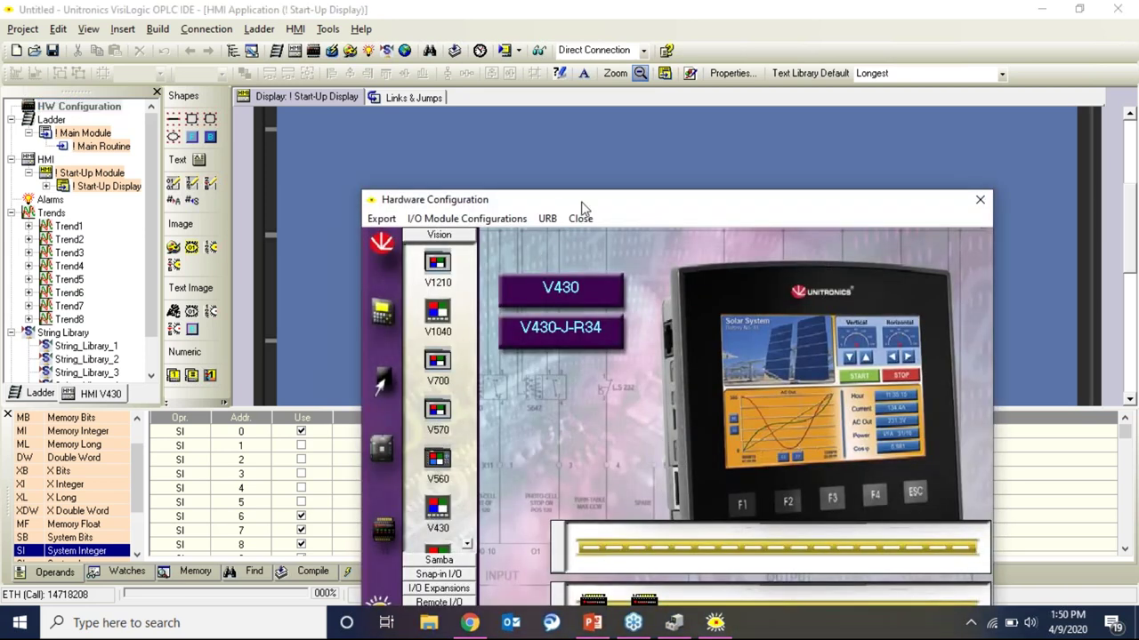
drag(544, 187, 345, 44)
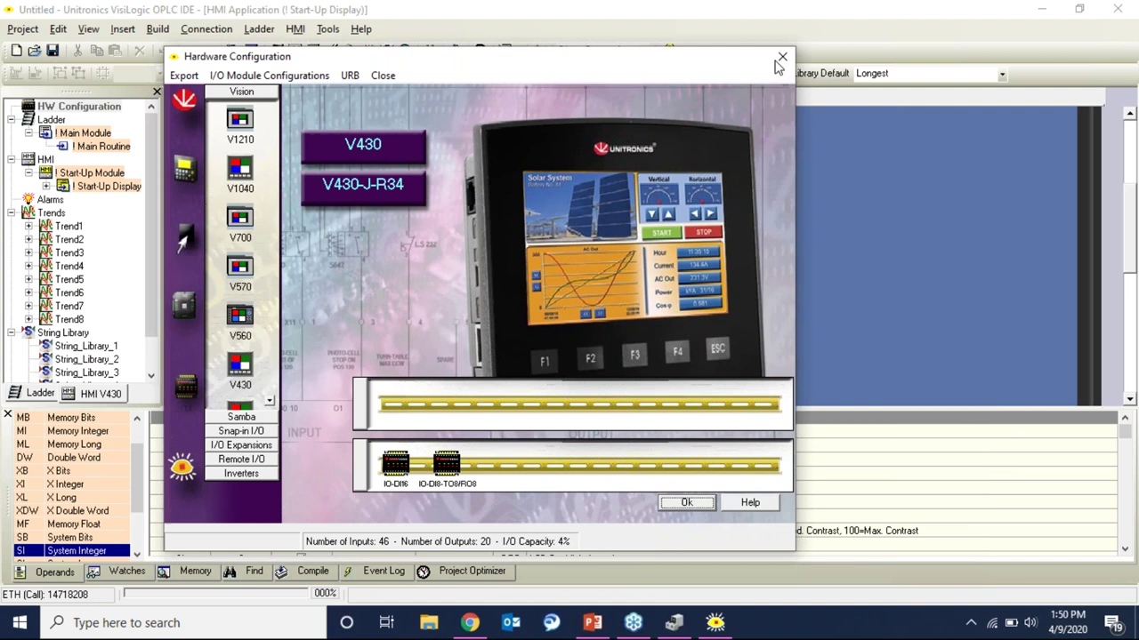
click(781, 57)
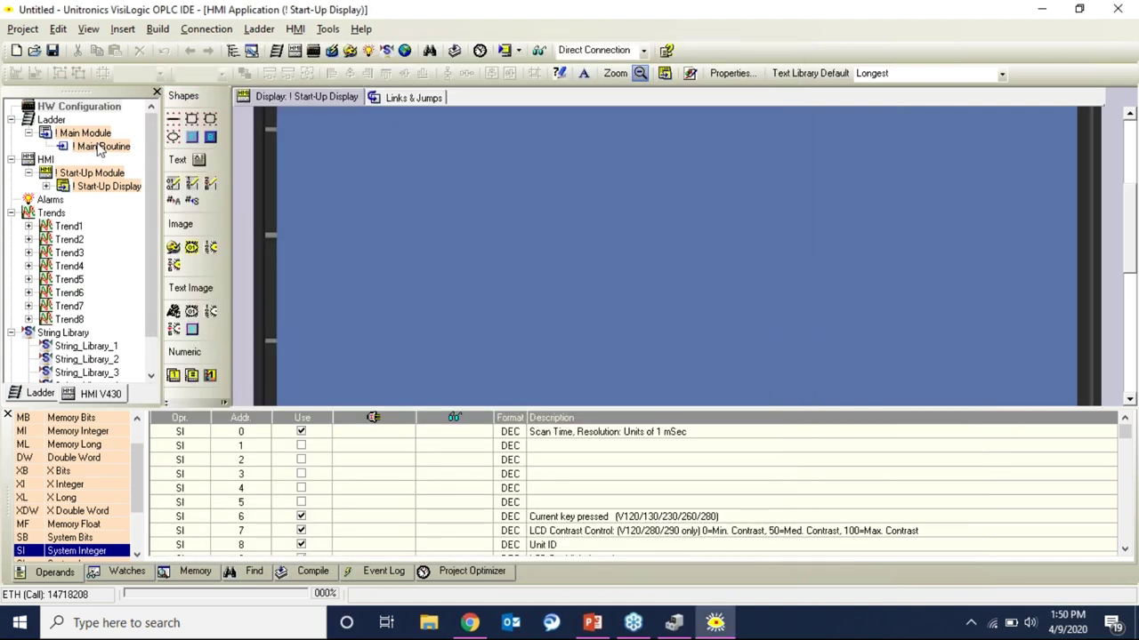
Step: View the Start-Up Display and the Main Routine ladder, and look through the project tree from Trends to Data Tables
double_click(99, 148)
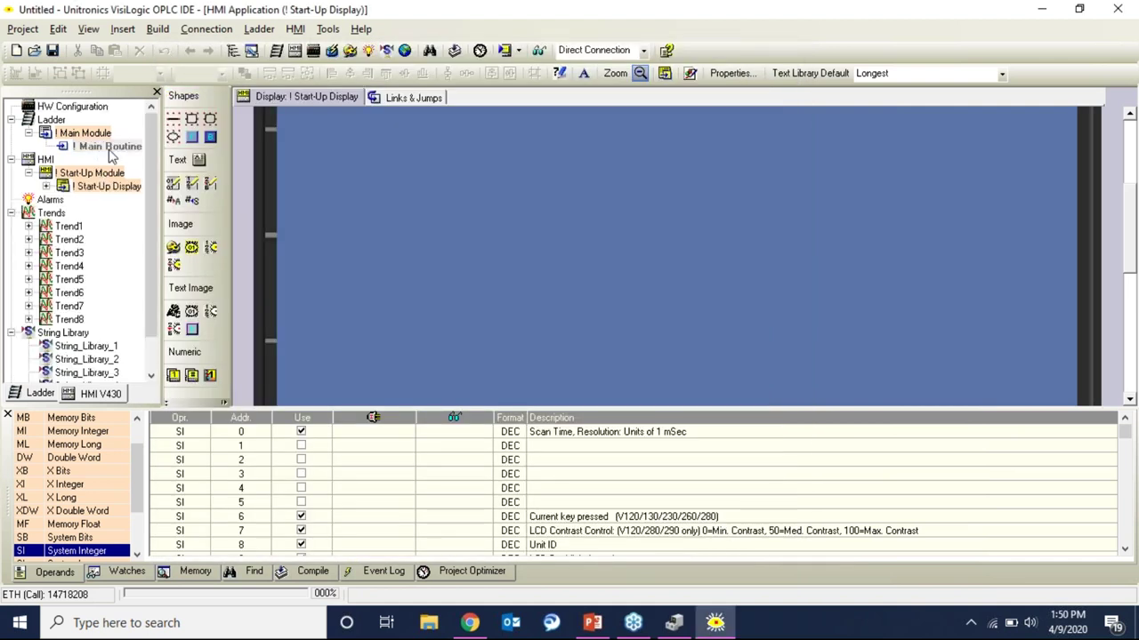
double_click(116, 188)
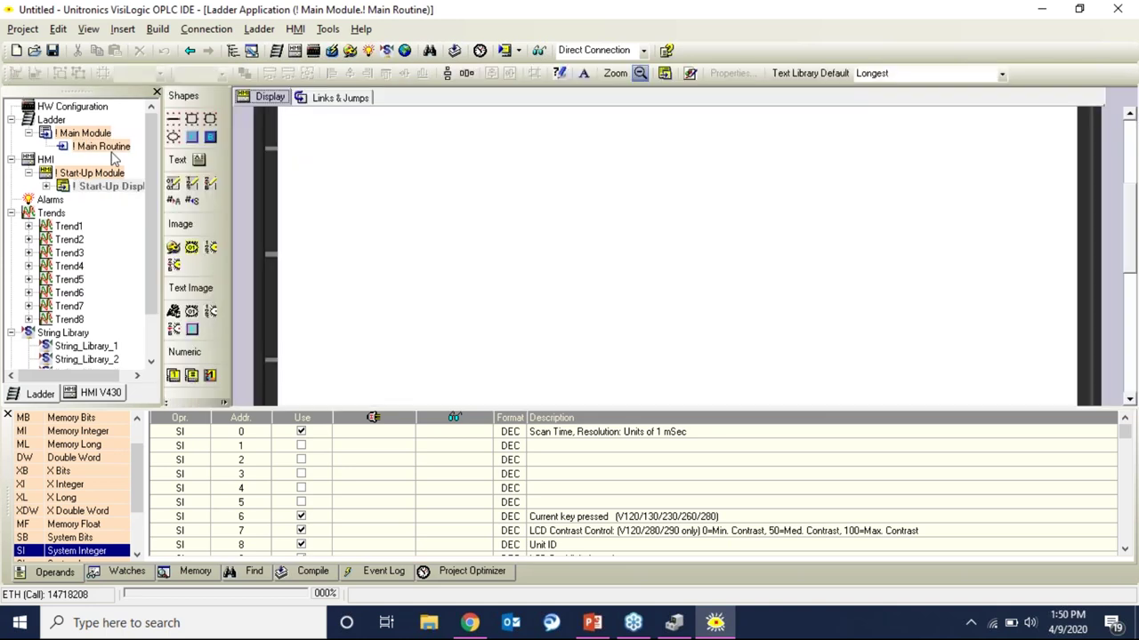
double_click(111, 149)
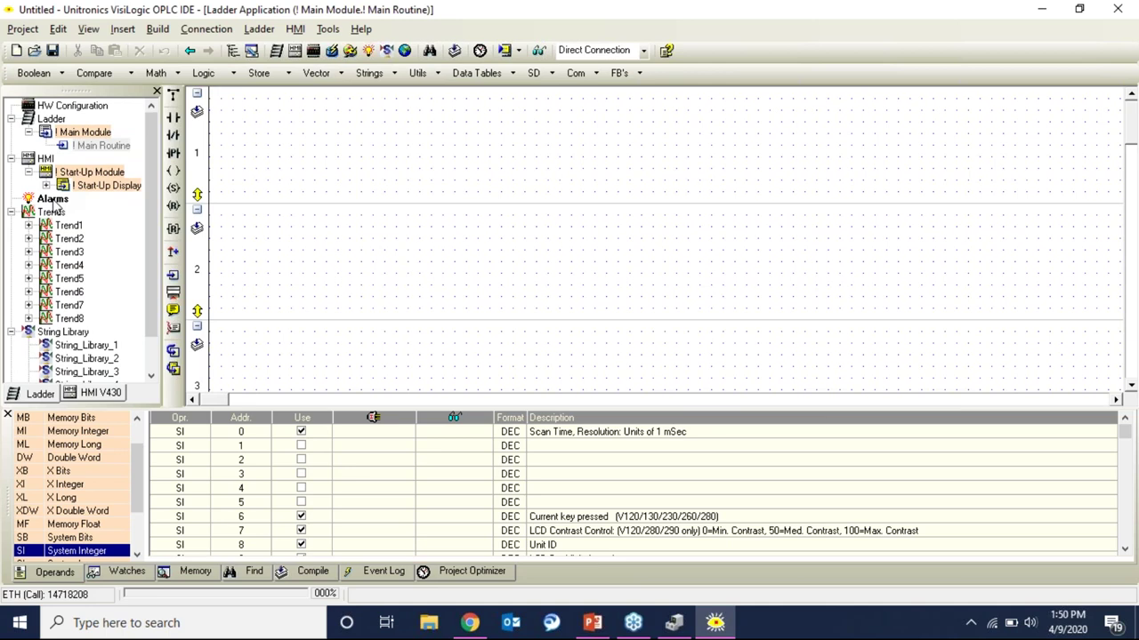
click(55, 213)
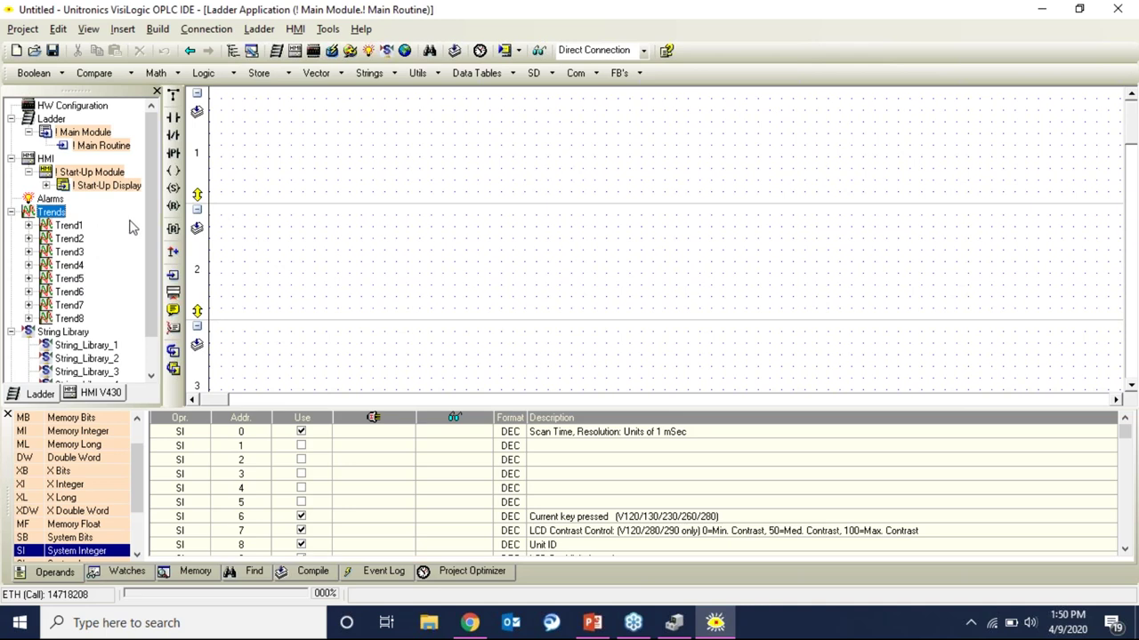
drag(152, 227, 149, 251)
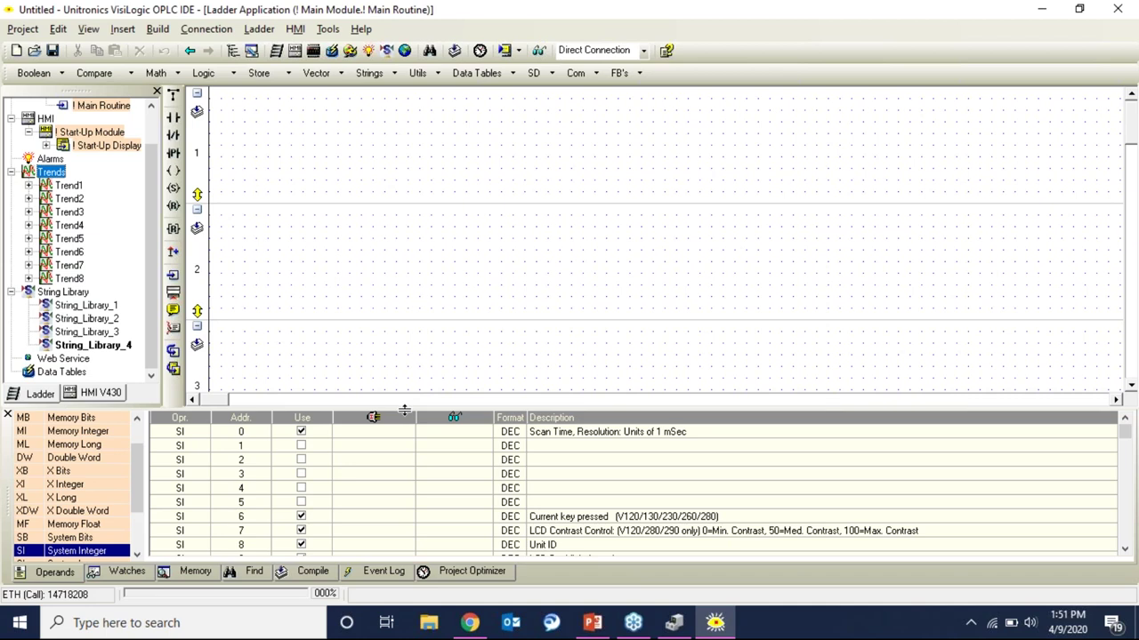
Step: Enlarge the operands pane, examine the operand lists from Inputs through System Bits, and reduce the pane again on the Inputs list
drag(402, 409, 401, 247)
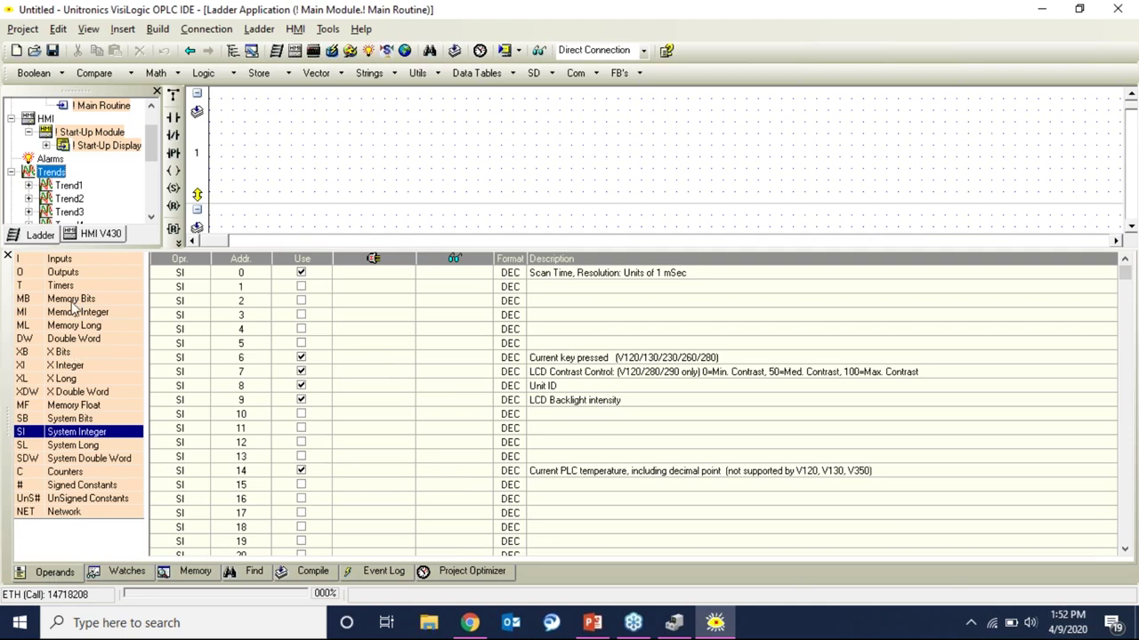
click(67, 258)
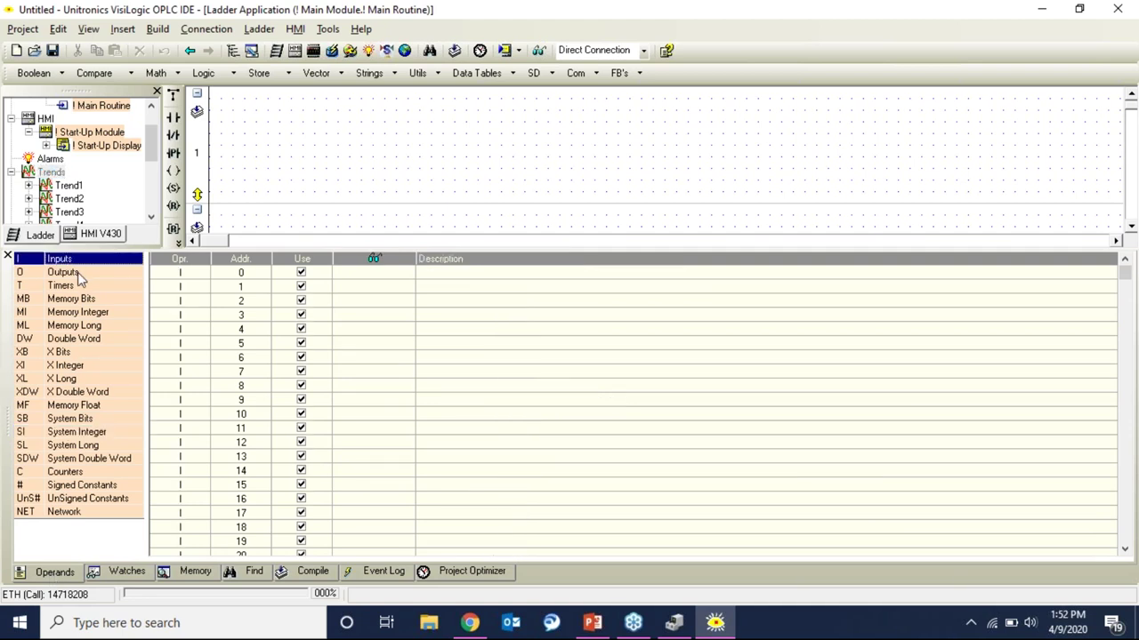
click(77, 272)
click(80, 286)
click(82, 301)
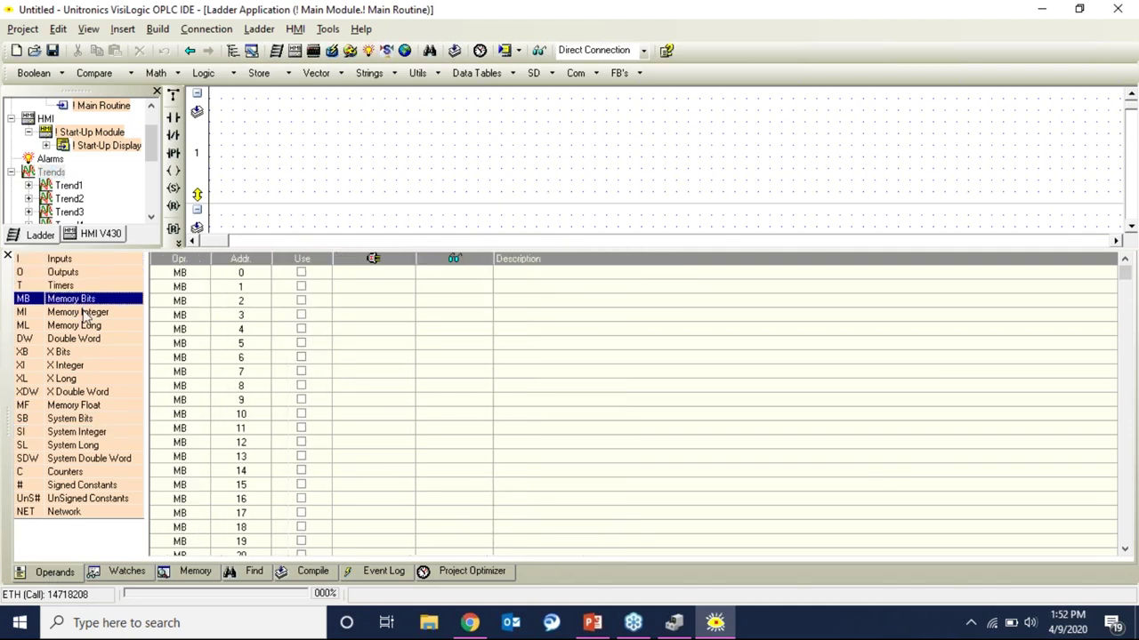
click(85, 313)
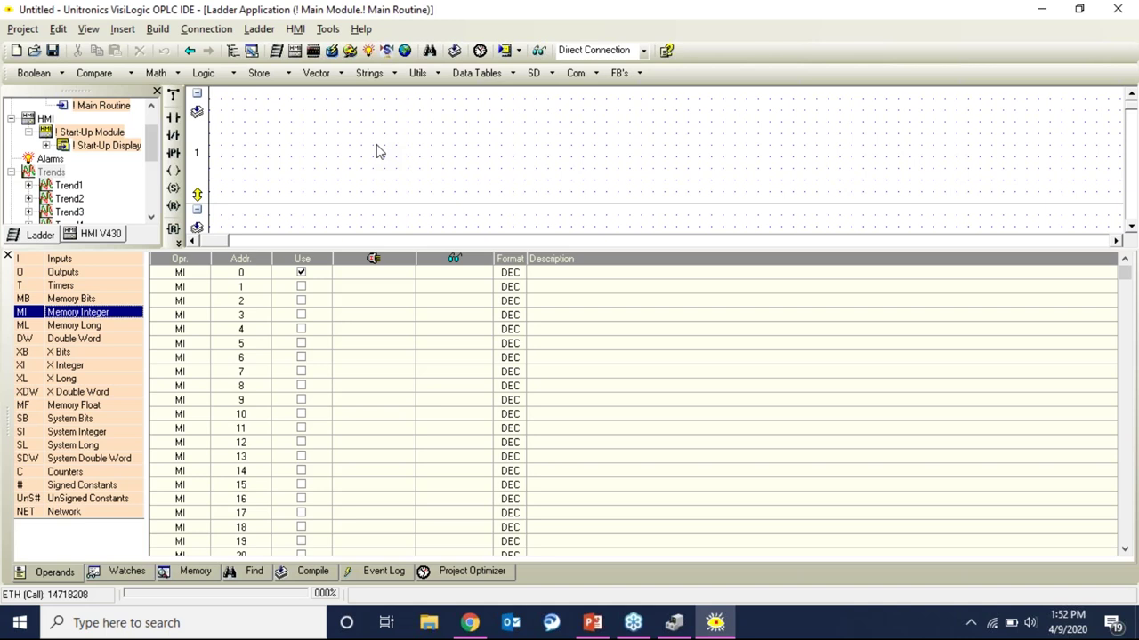
click(98, 326)
click(98, 339)
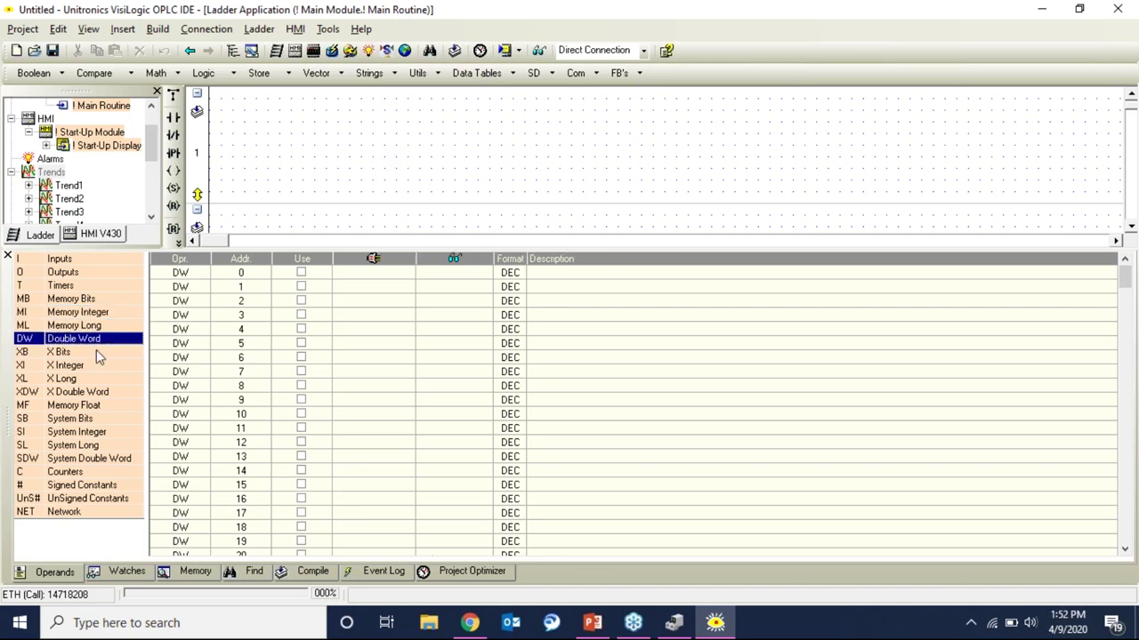
click(98, 354)
click(97, 367)
click(97, 380)
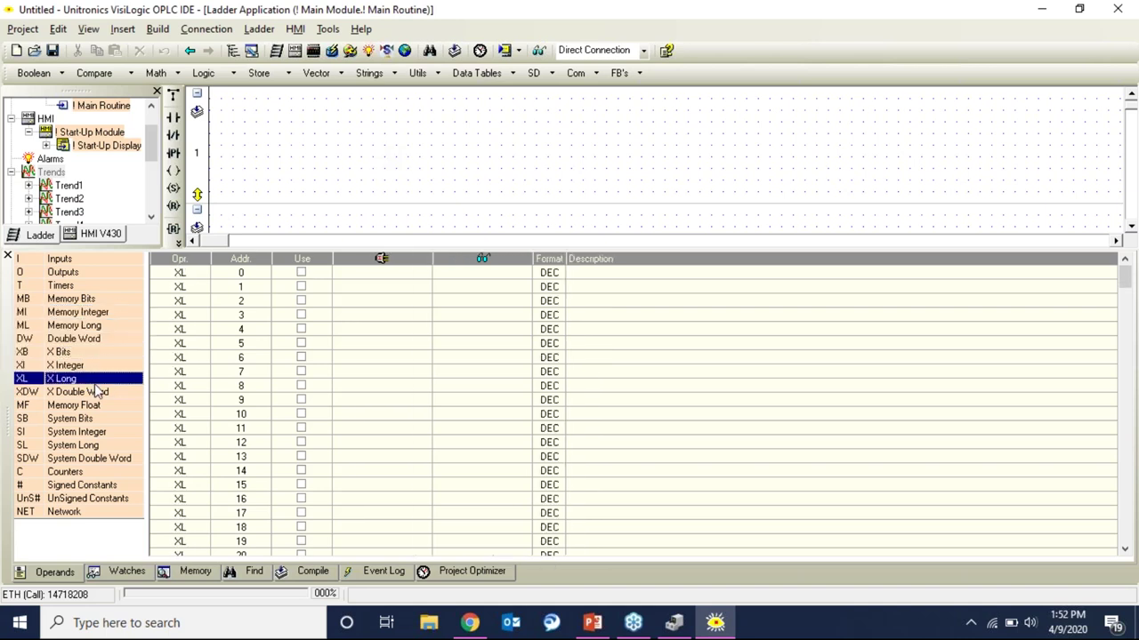
click(97, 393)
click(98, 406)
click(98, 419)
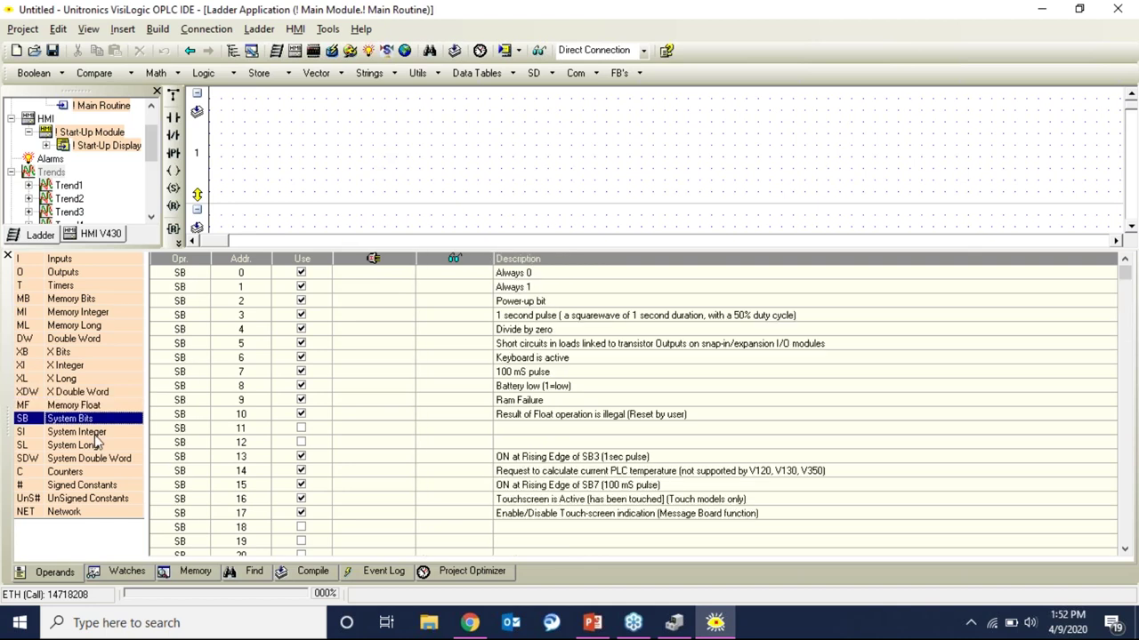
click(95, 257)
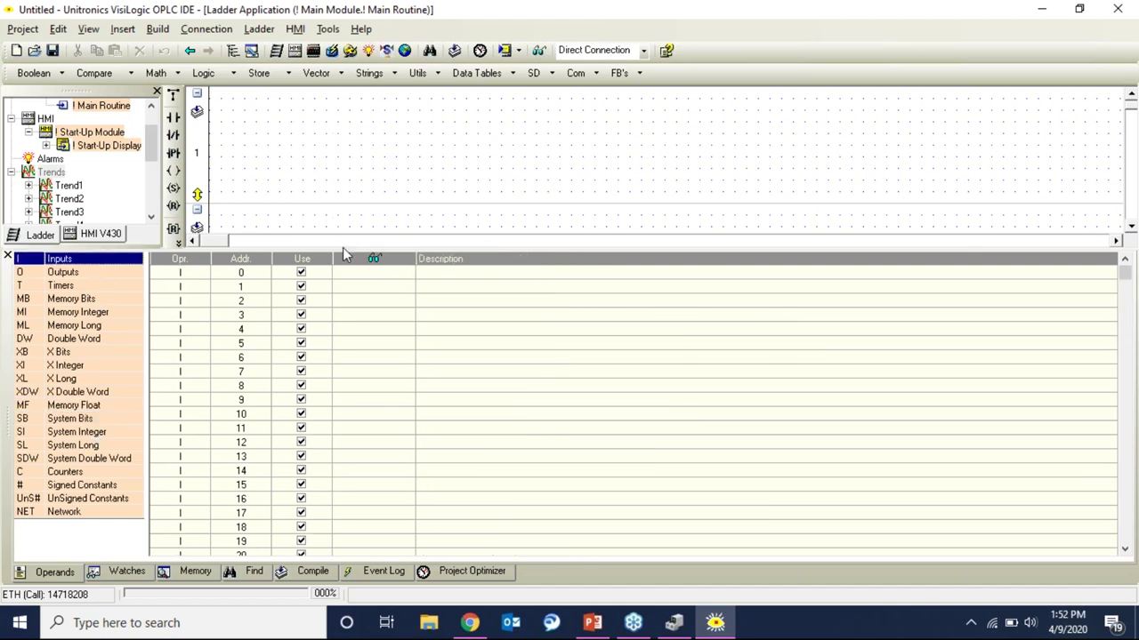
drag(343, 252, 339, 307)
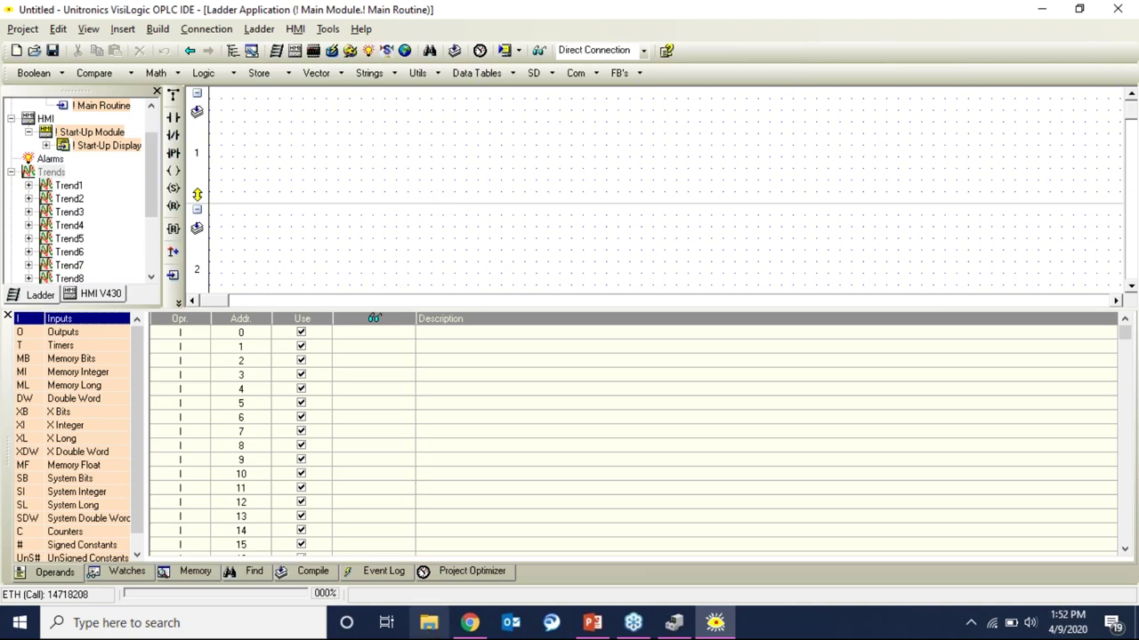
Step: Switch to Chrome, check the site's software choices, and look through the VisiLogic page down to the Download Software section
click(470, 627)
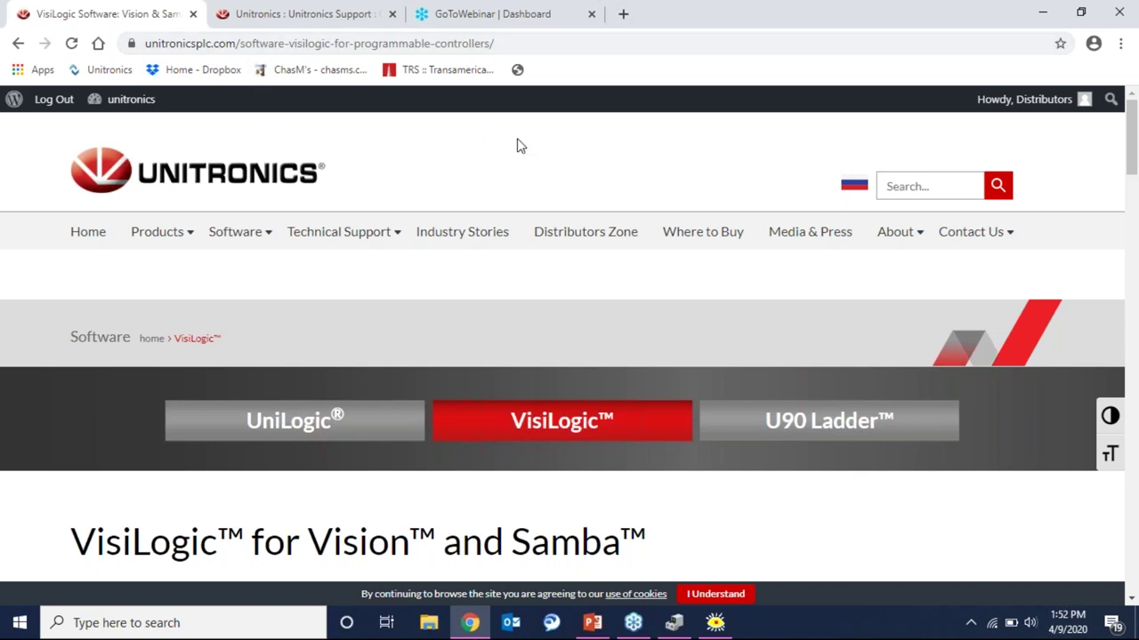
scroll(520, 145, down, 2)
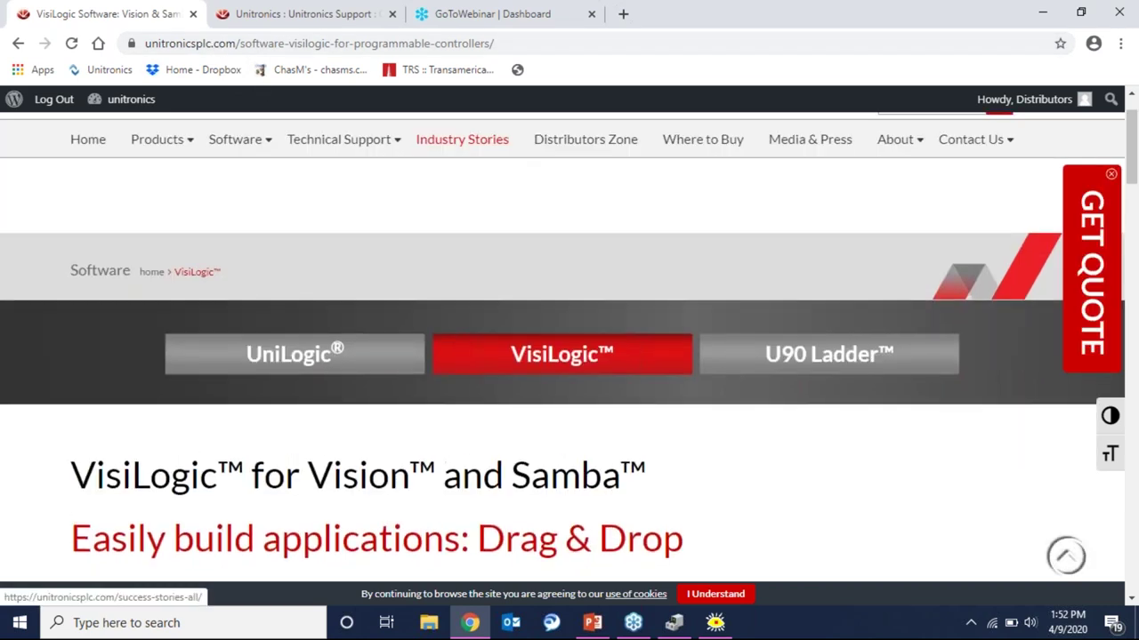
scroll(247, 246, up, 2)
click(246, 240)
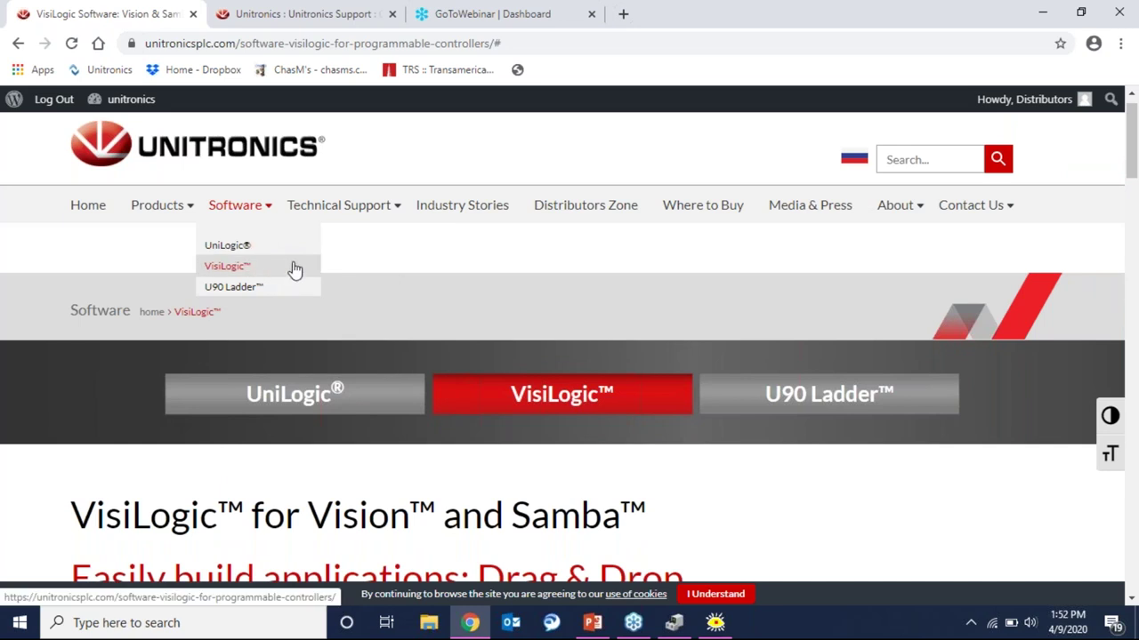
scroll(463, 259, down, 3)
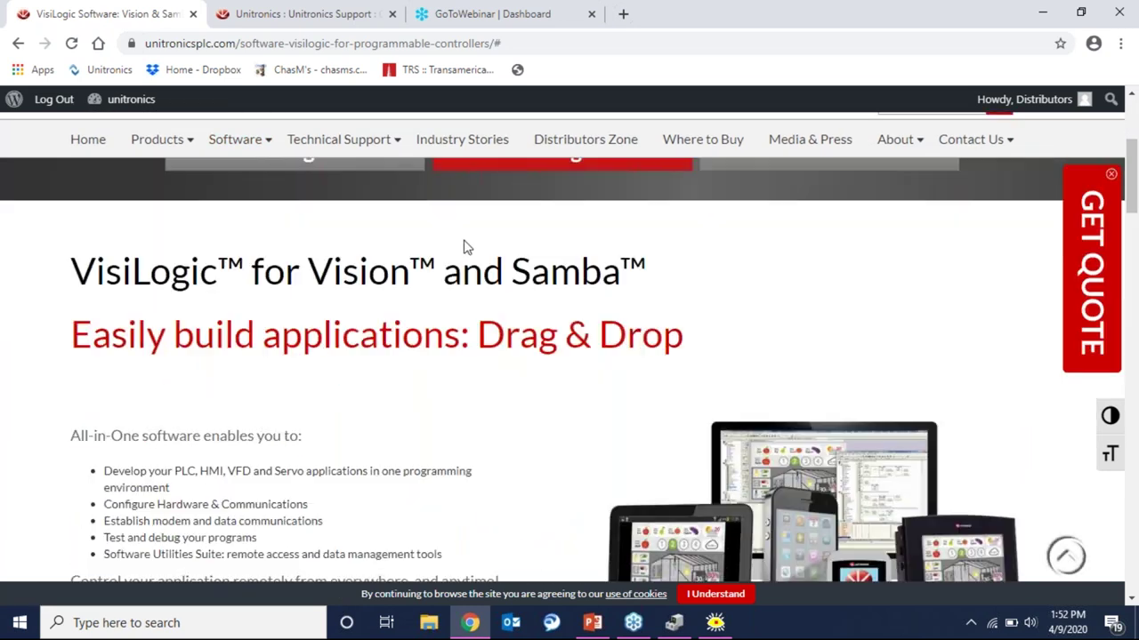
scroll(462, 253, down, 5)
scroll(460, 248, down, 10)
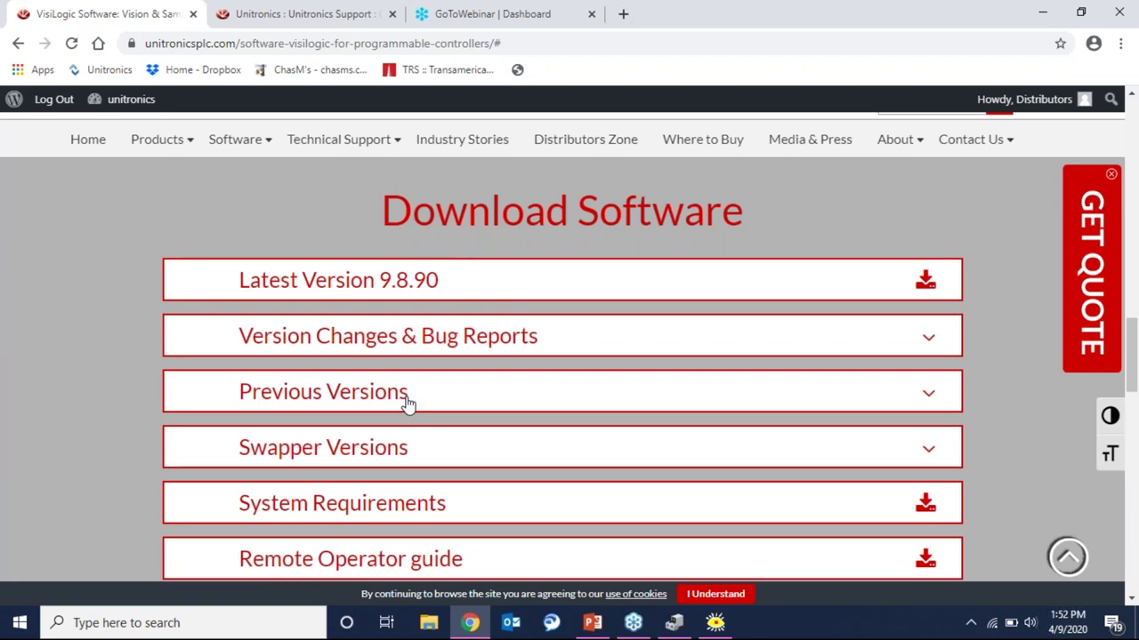
Step: Expand the Download Software Utilities list, review the utilities from Remote Access to UniDDE, and return to the start of the page
scroll(407, 403, down, 10)
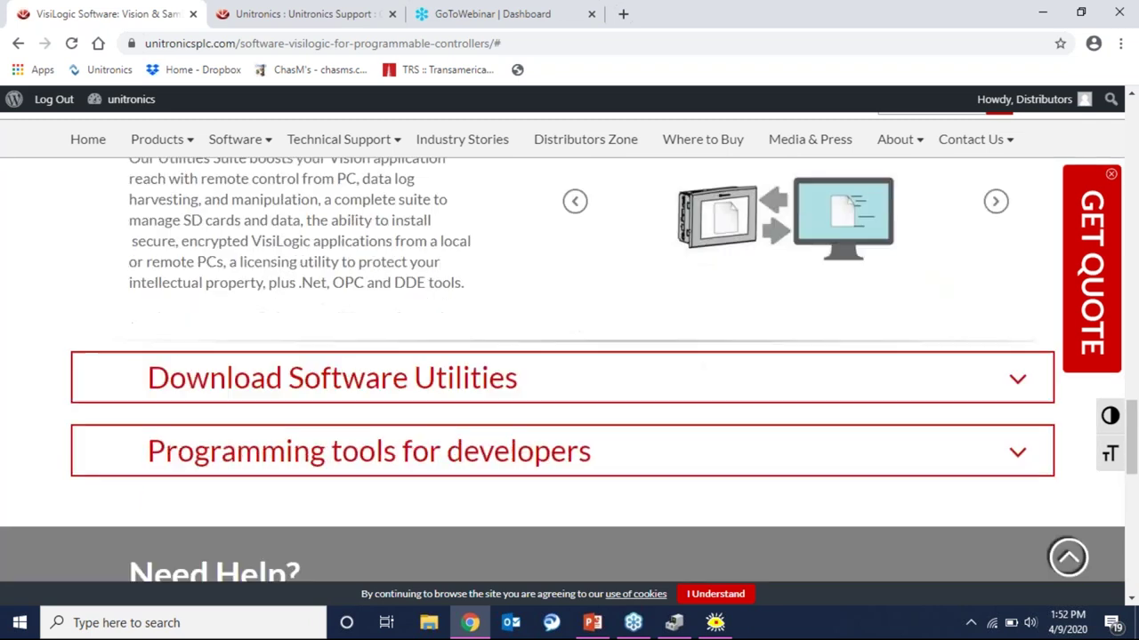
click(445, 292)
scroll(445, 292, down, 3)
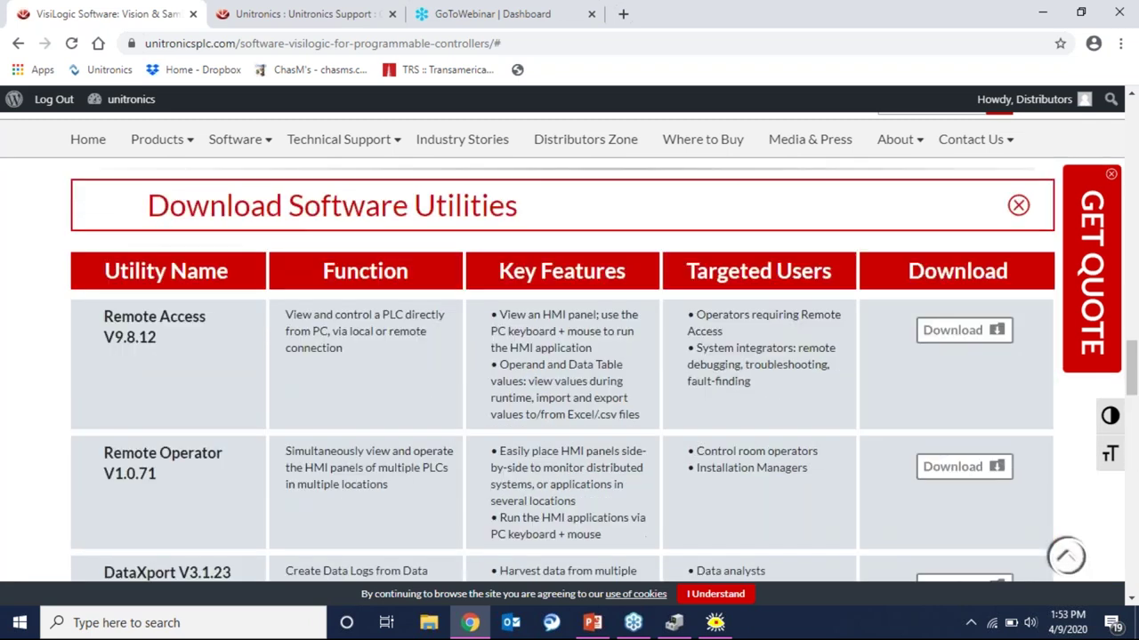
scroll(447, 291, down, 9)
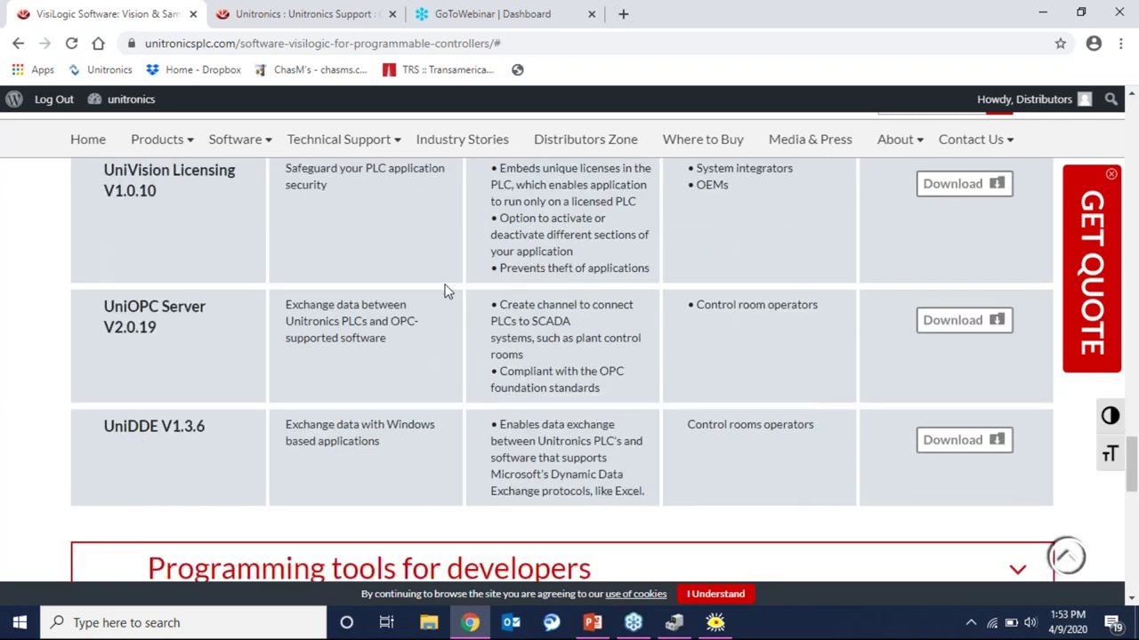
scroll(448, 292, up, 5)
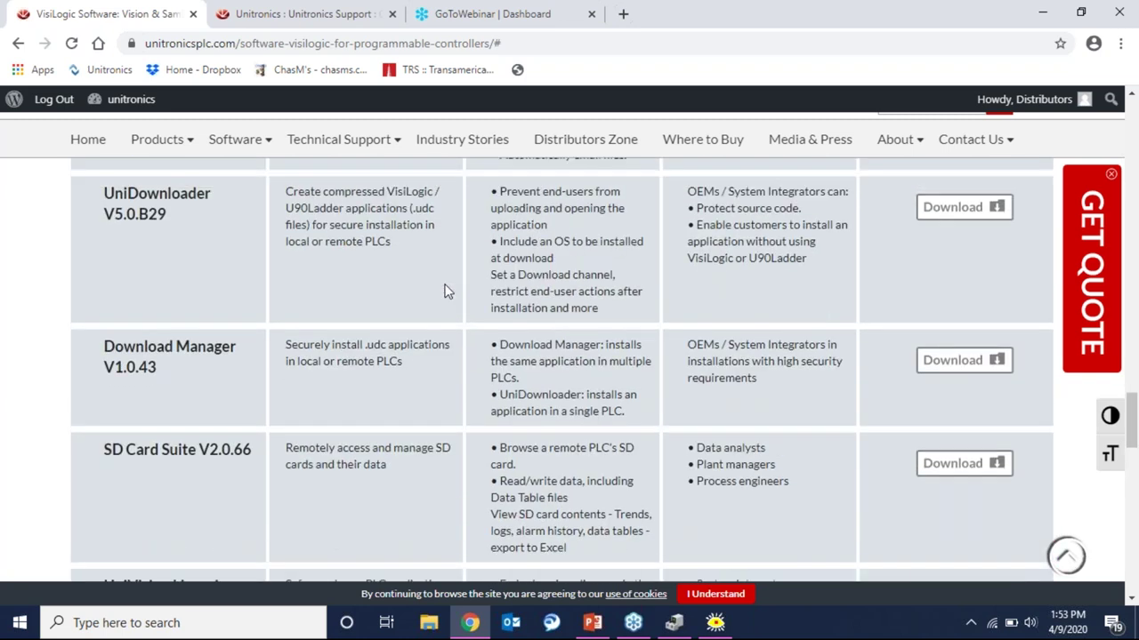
scroll(447, 291, up, 6)
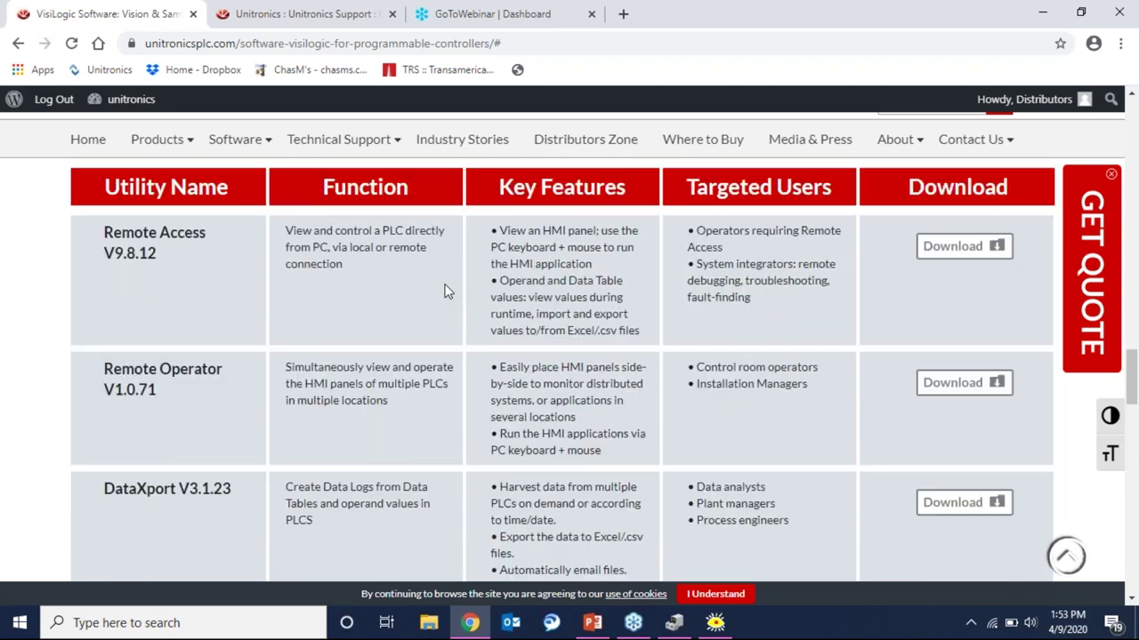
scroll(481, 370, up, 15)
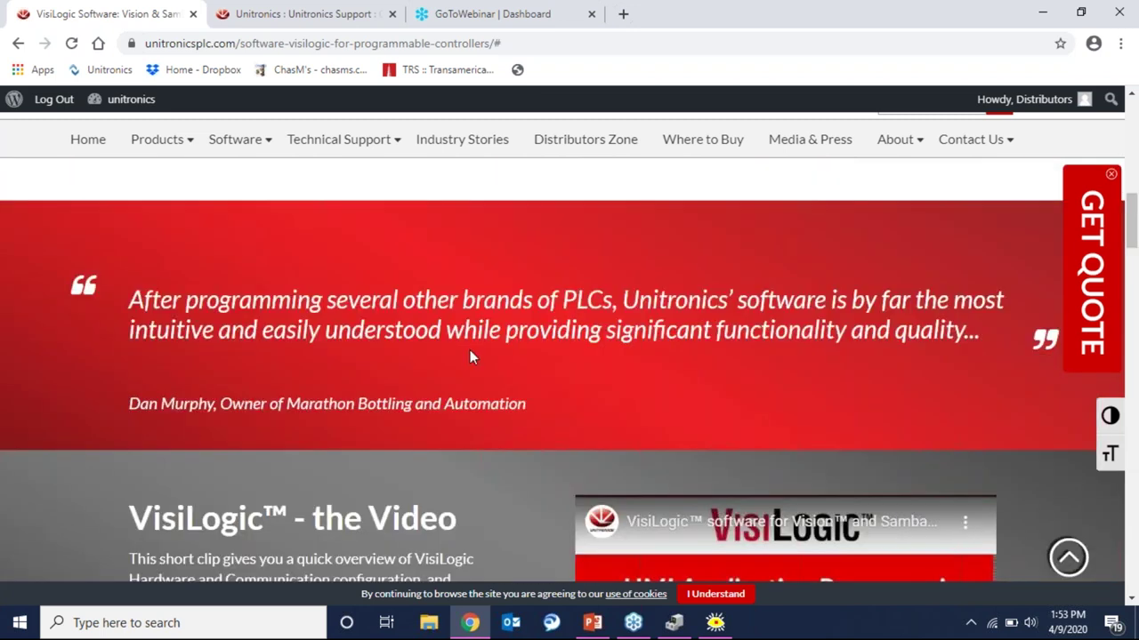
scroll(466, 316, up, 3)
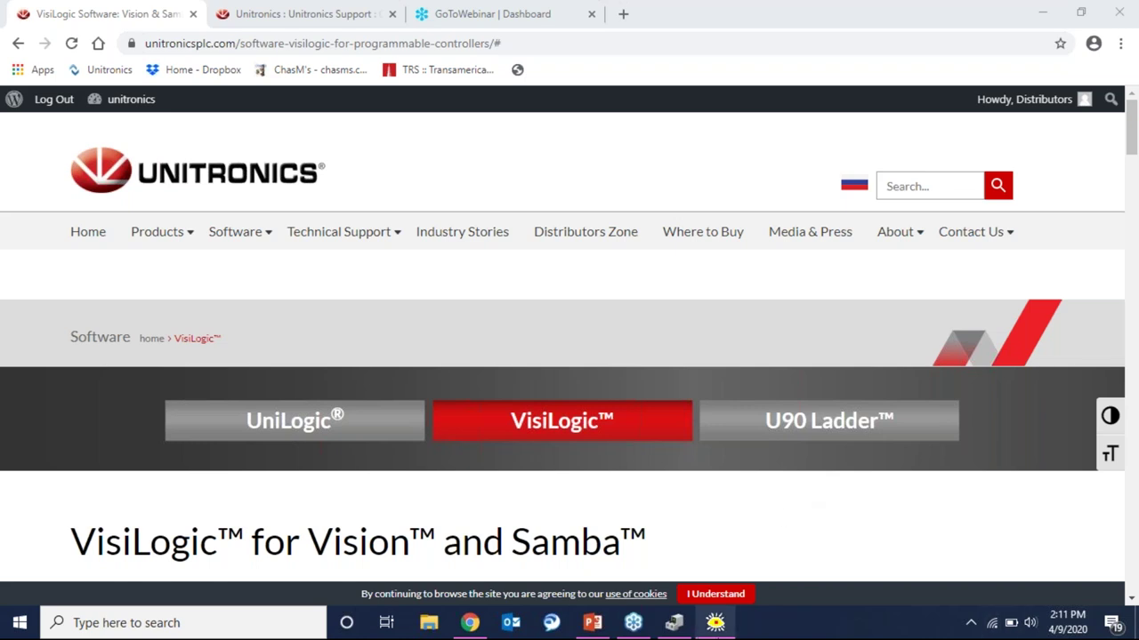
Step: Switch back to VisiLogic, review the options for downloading the project to the PLC, and close them without downloading
click(715, 622)
click(220, 31)
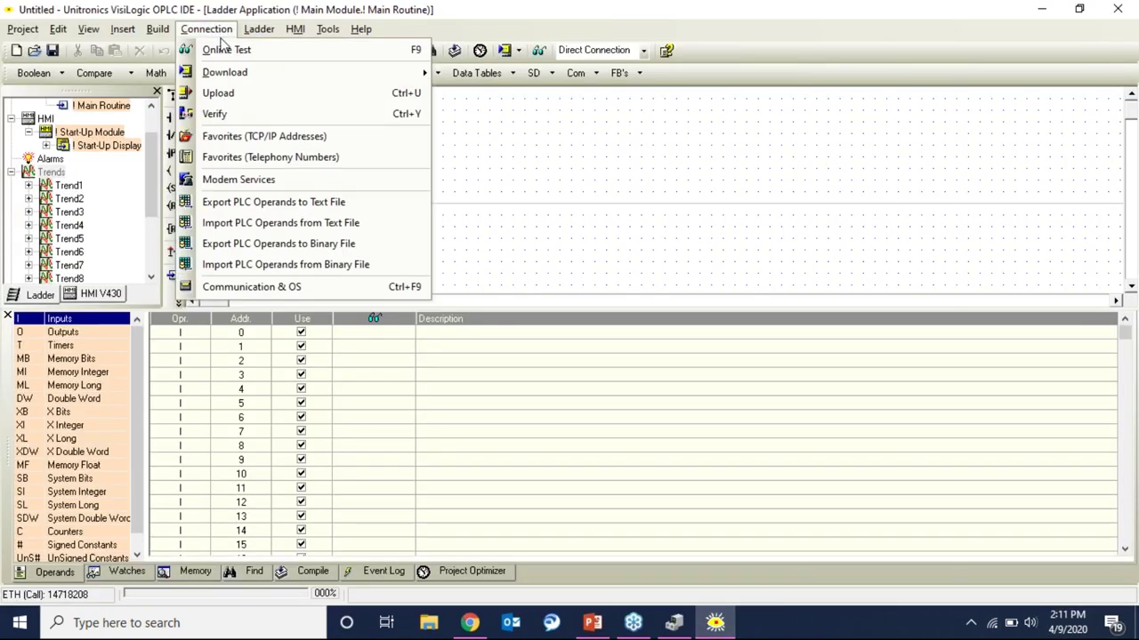
mouse_move(238, 77)
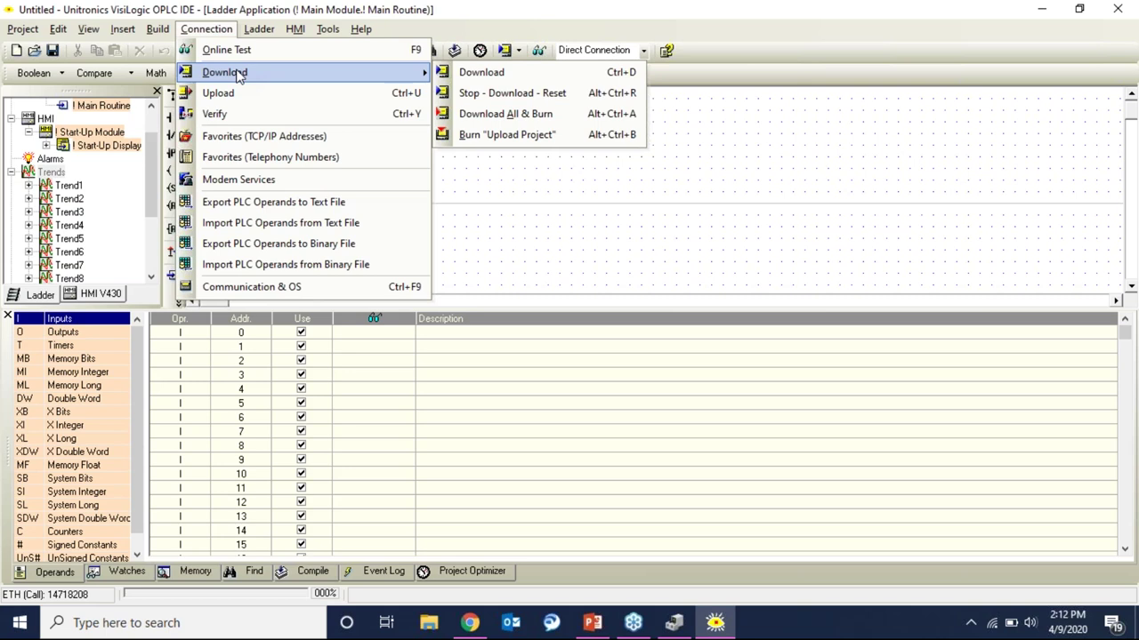
key(Right)
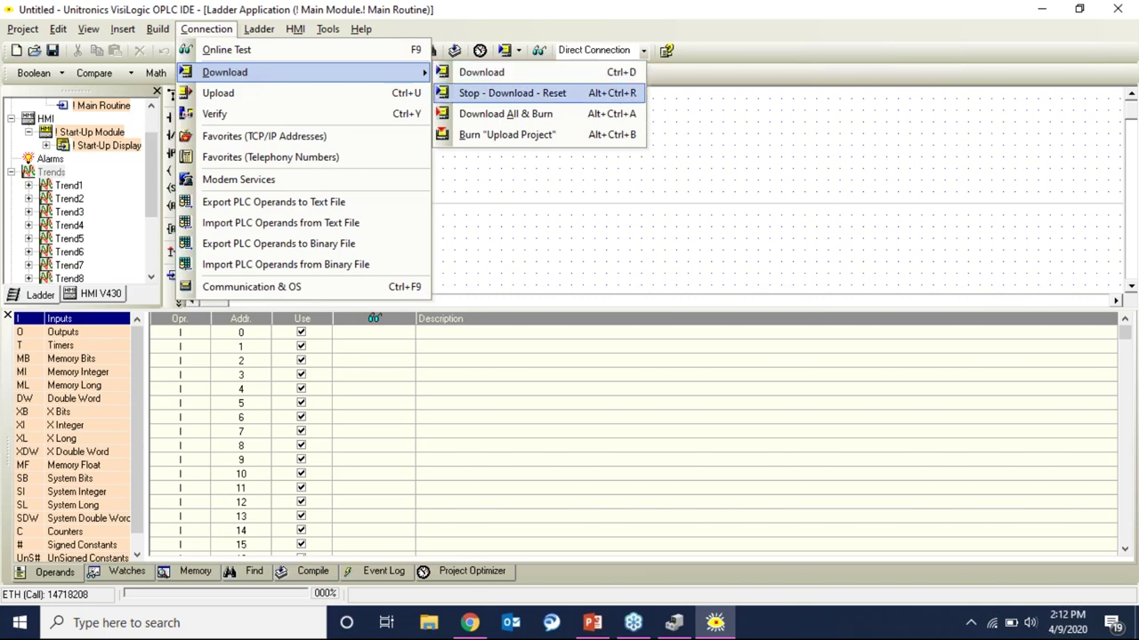
key(Escape)
key(Escape)
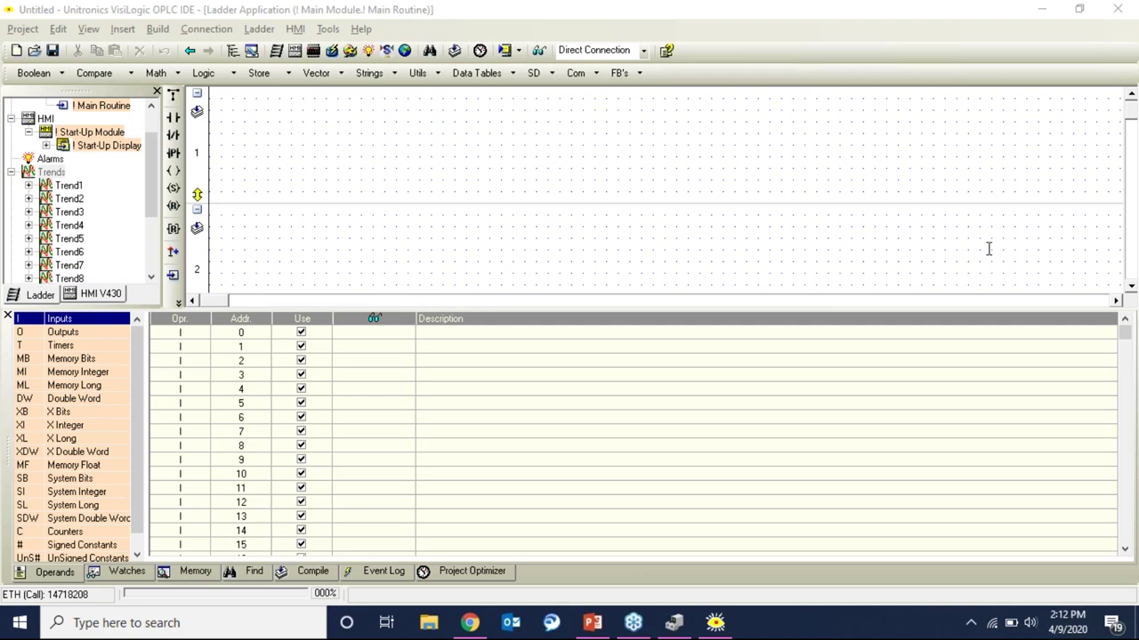